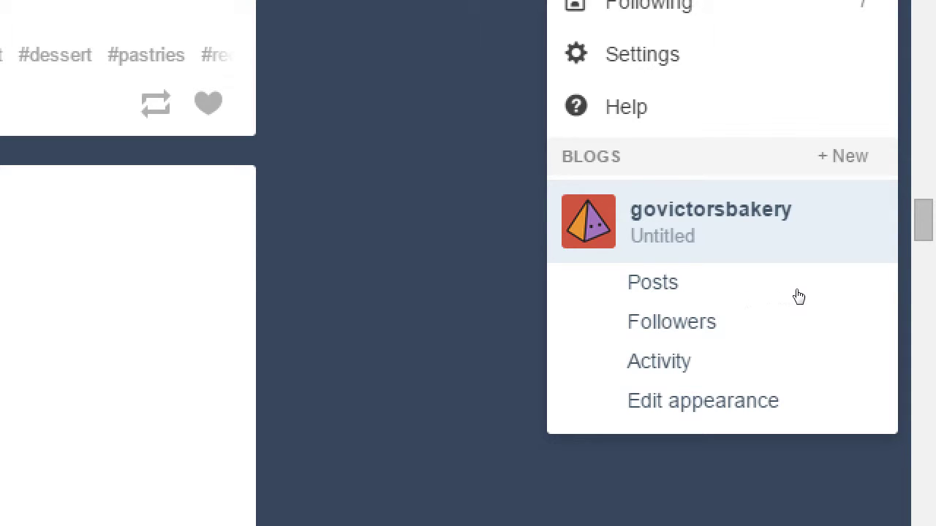
Open the govictorsbakery blog settings and look through the website theme, replies, ask, submissions and queue options.
click(832, 381)
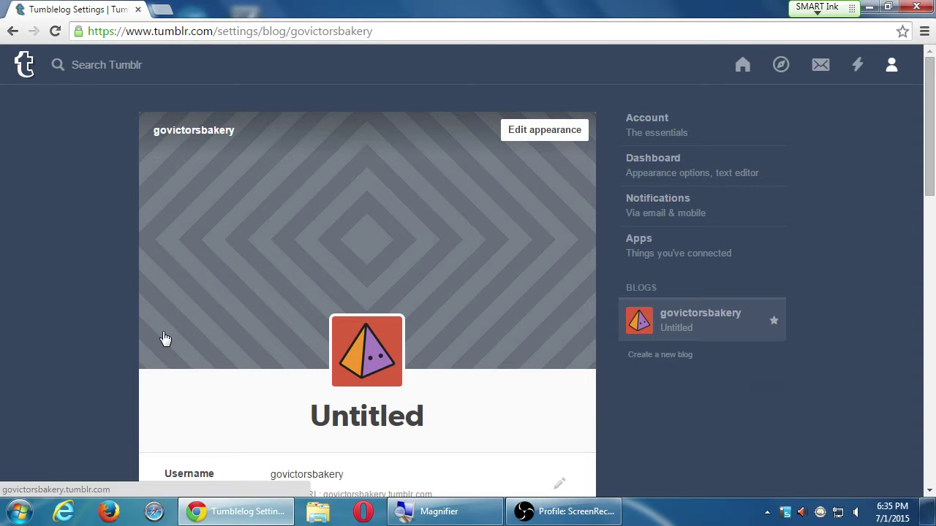
scroll(76, 331, down, 1)
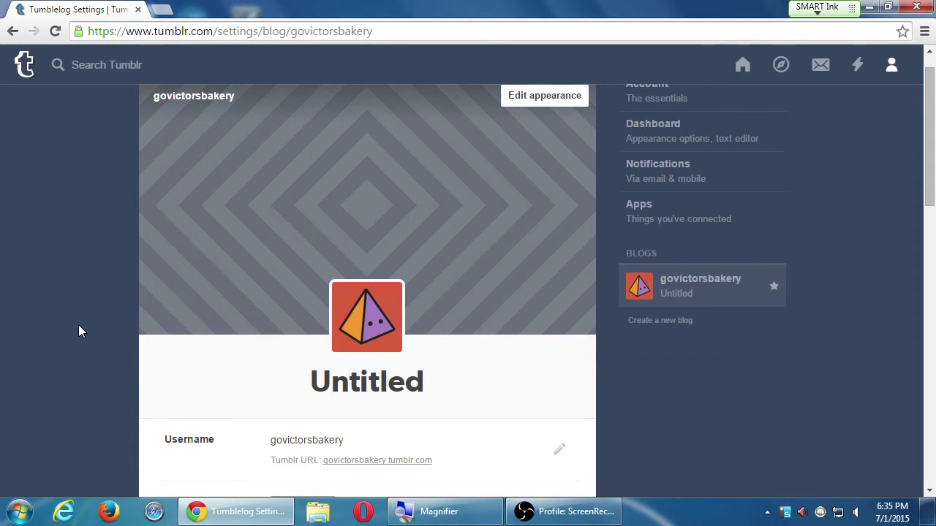
scroll(80, 329, up, 1)
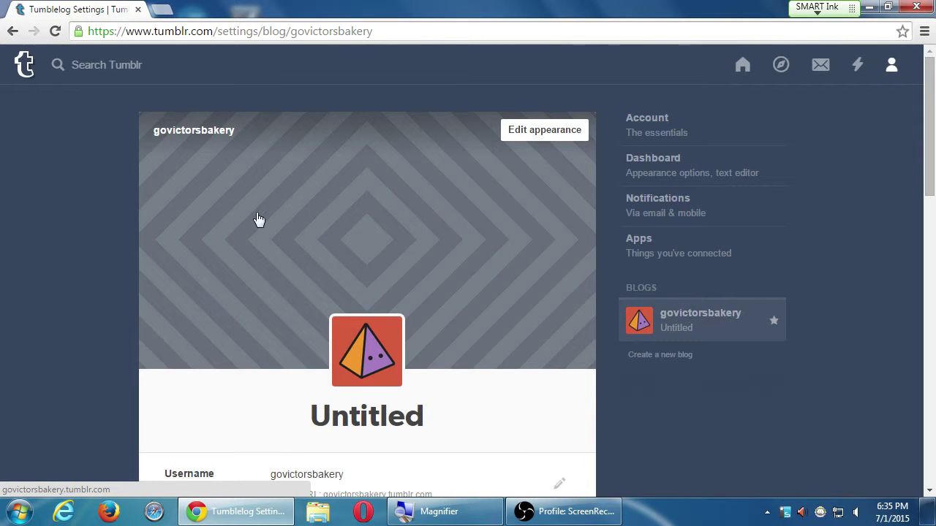
scroll(231, 245, down, 4)
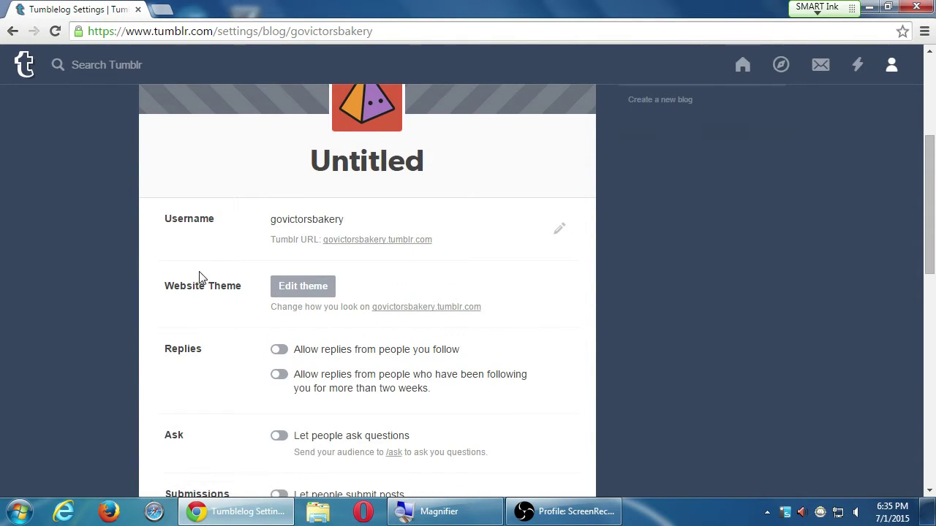
key(super+plus)
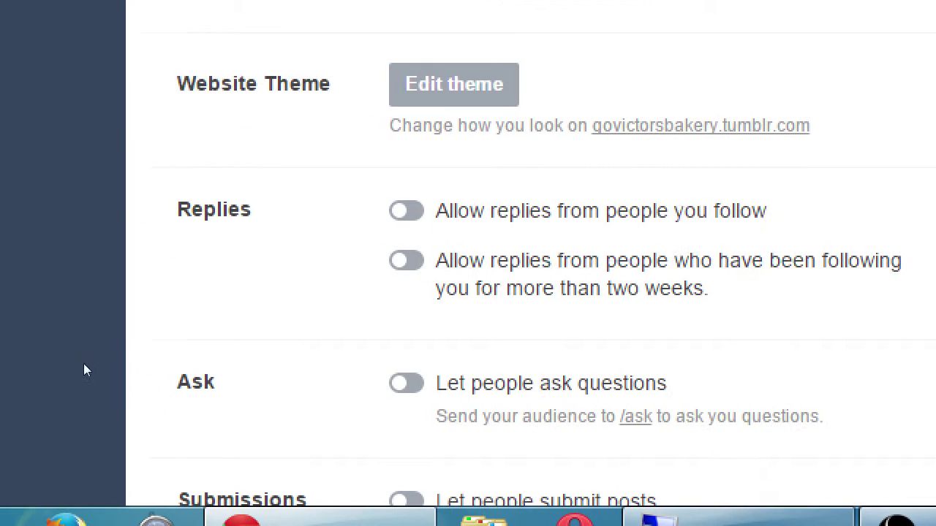
scroll(47, 368, down, 3)
scroll(135, 329, down, 3)
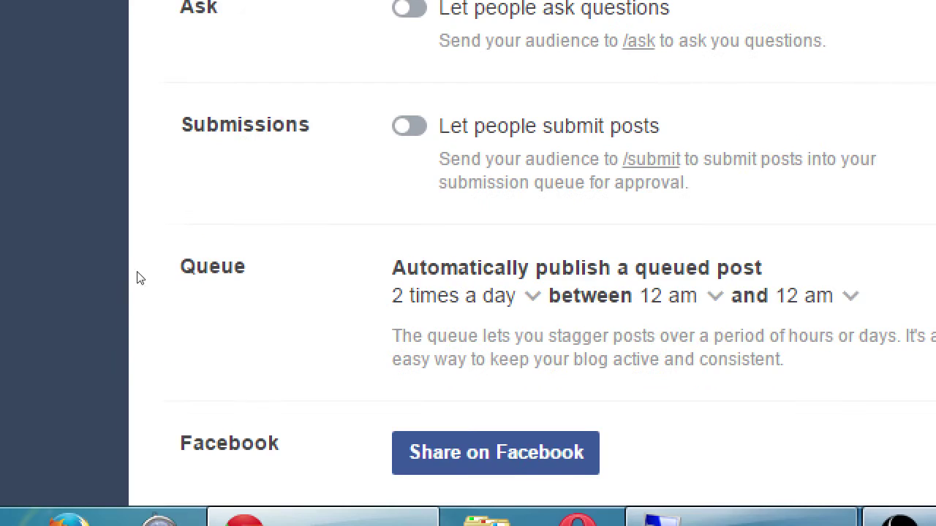
scroll(150, 220, up, 4)
scroll(182, 157, up, 2)
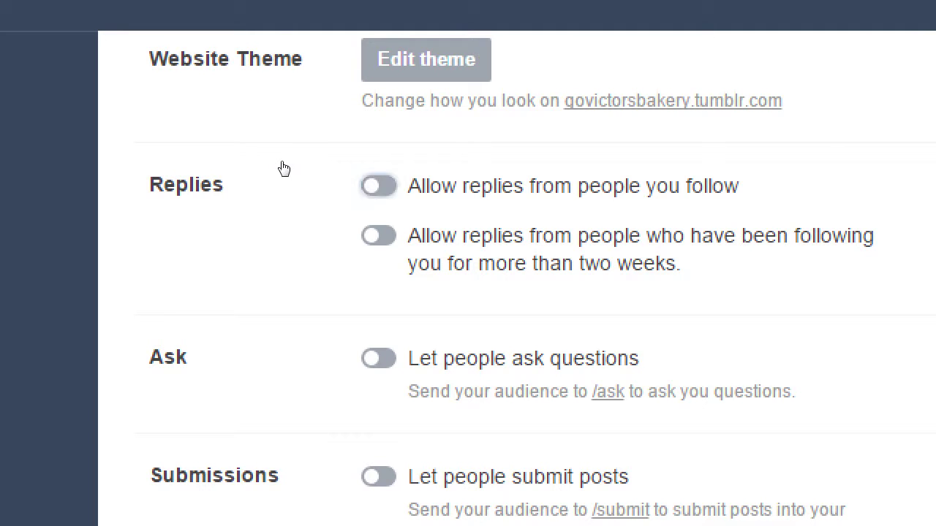
Toggle replies from people you follow on and back off.
key(space)
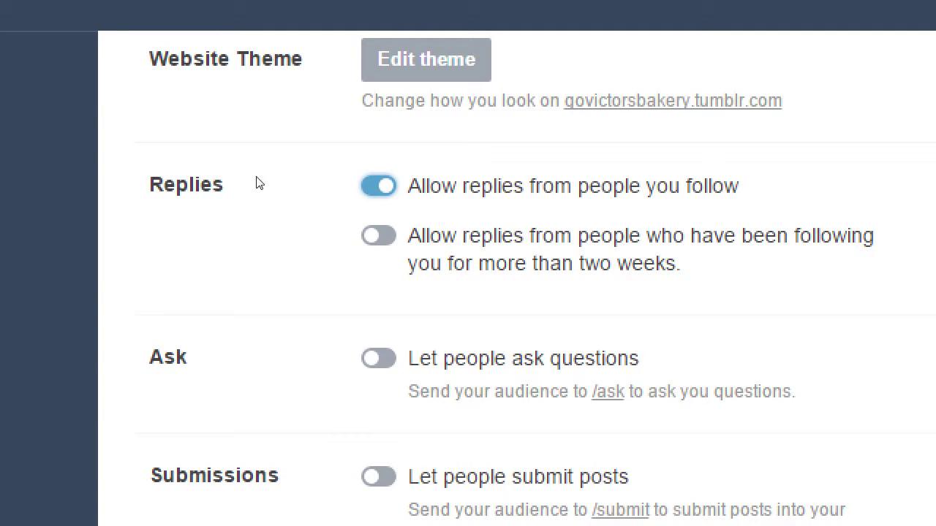
key(space)
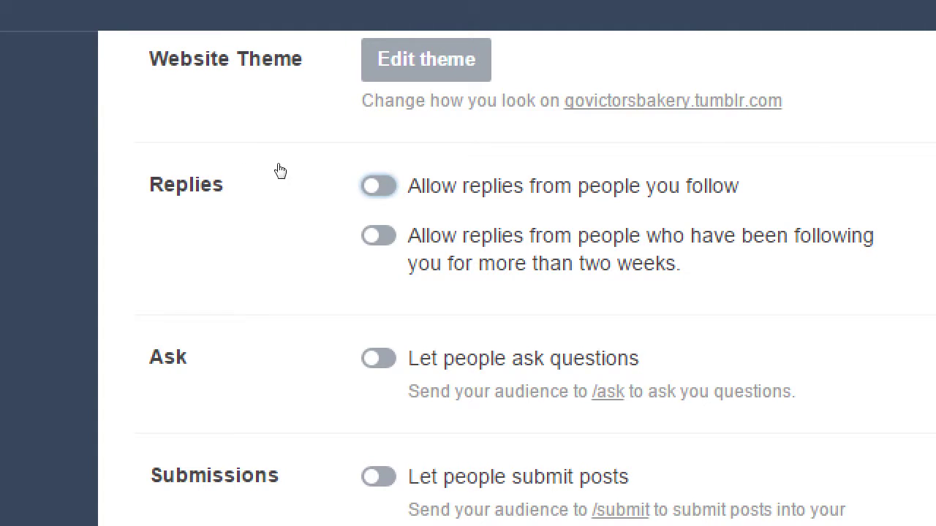
key(space)
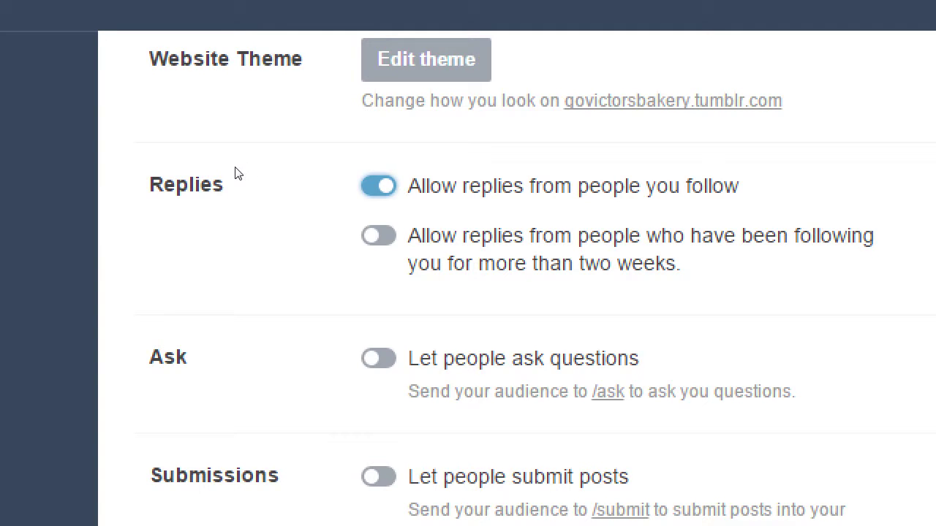
click(277, 170)
click(277, 169)
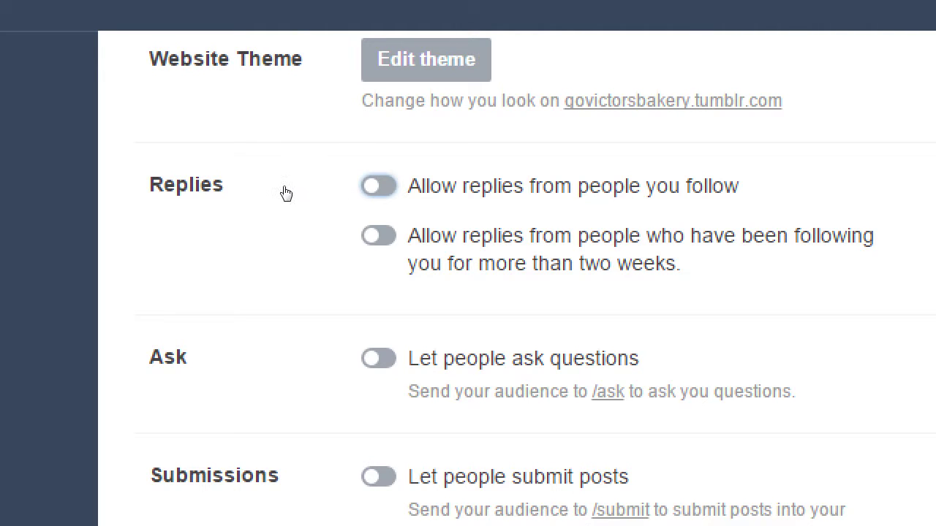
Allow replies from people following for more than two weeks, and let people ask questions, including anonymous ones.
key(Tab)
key(space)
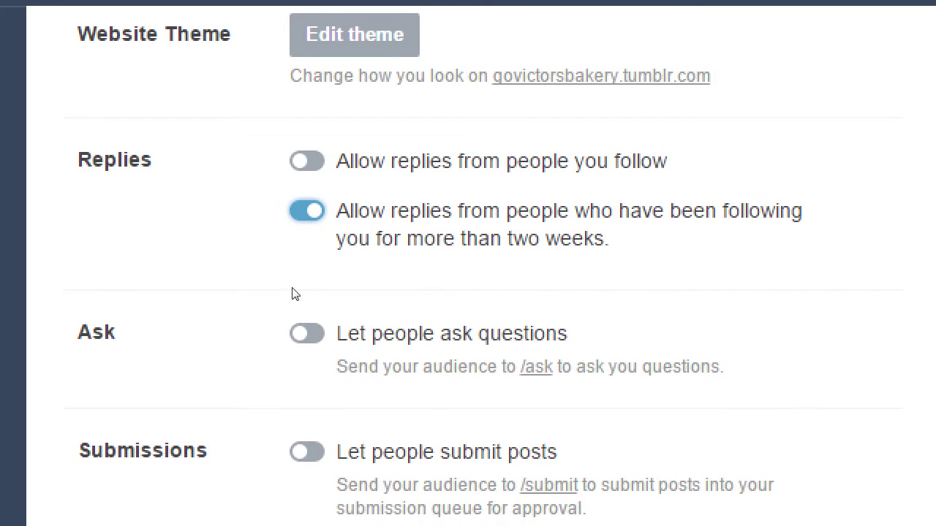
key(Tab)
key(space)
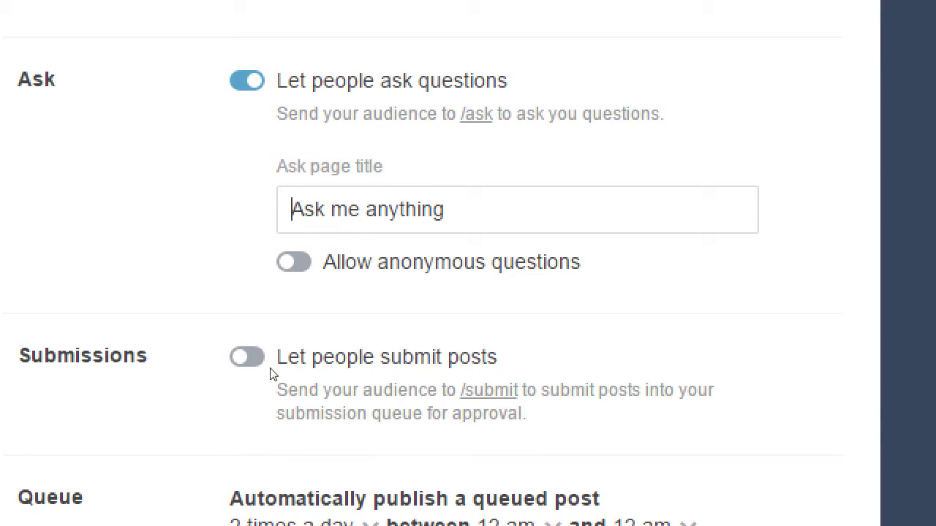
key(Tab)
key(space)
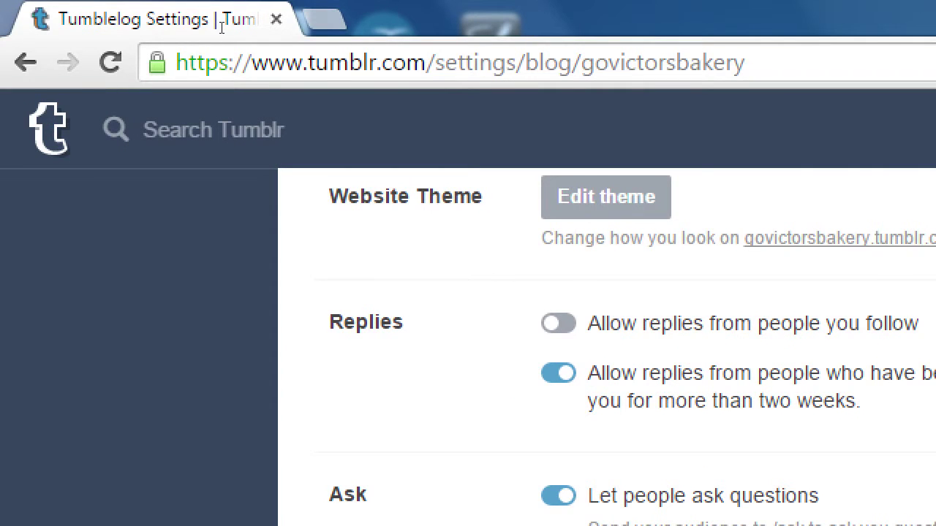
Open govictorsbakery.tumblr.com/ask and view the blog's Ask me anything section.
key(ctrl+l)
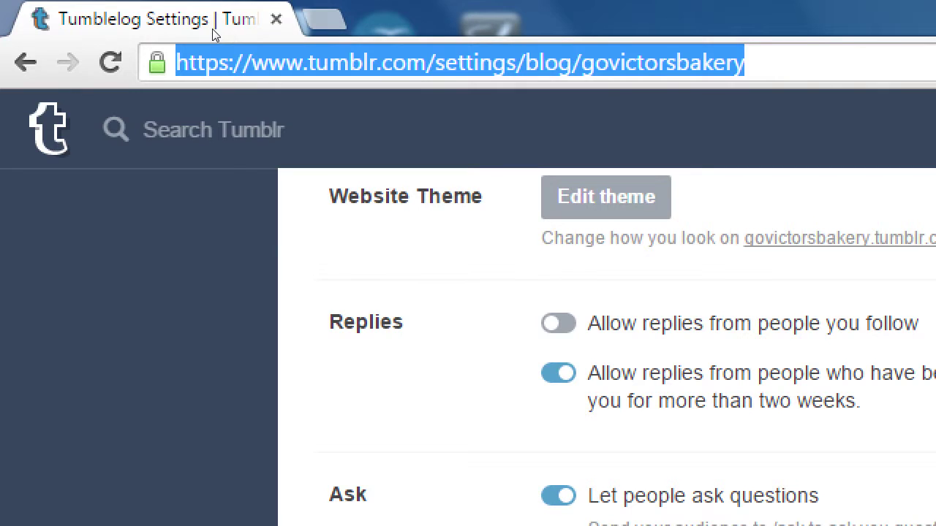
text(govictors)
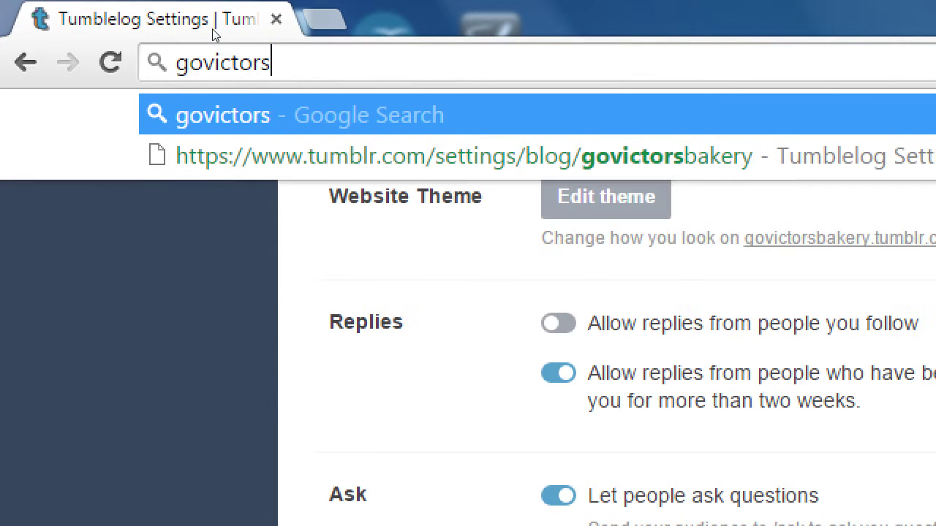
text(bakery.com)
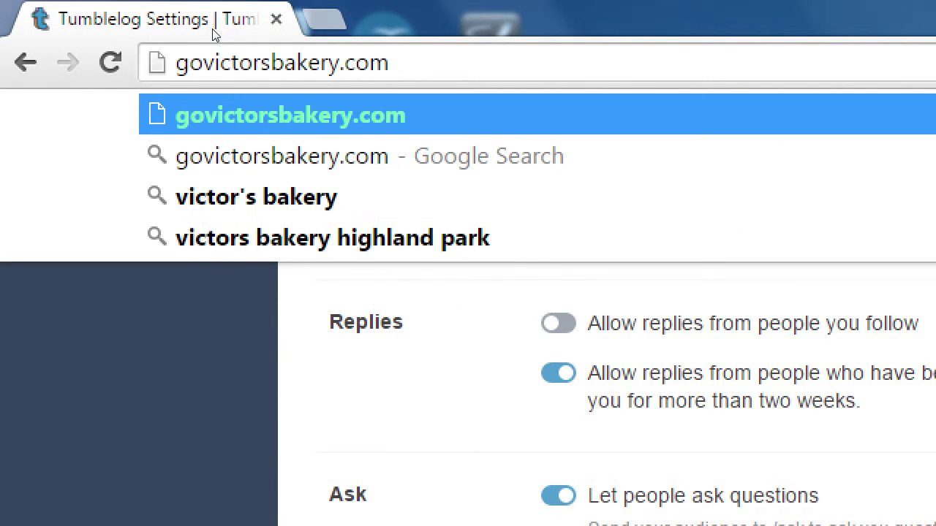
key(BackSpace)
key(BackSpace)
key(BackSpace)
text(tumblr.co)
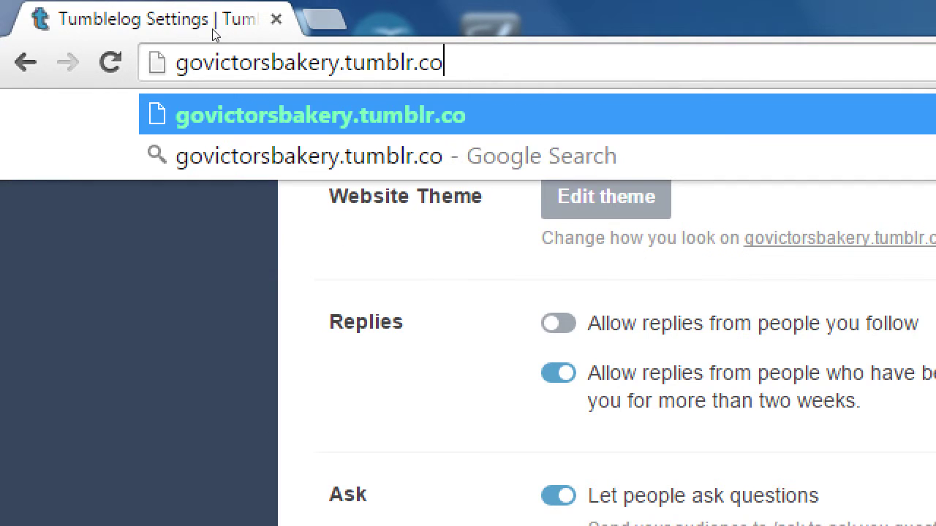
text(m/ask)
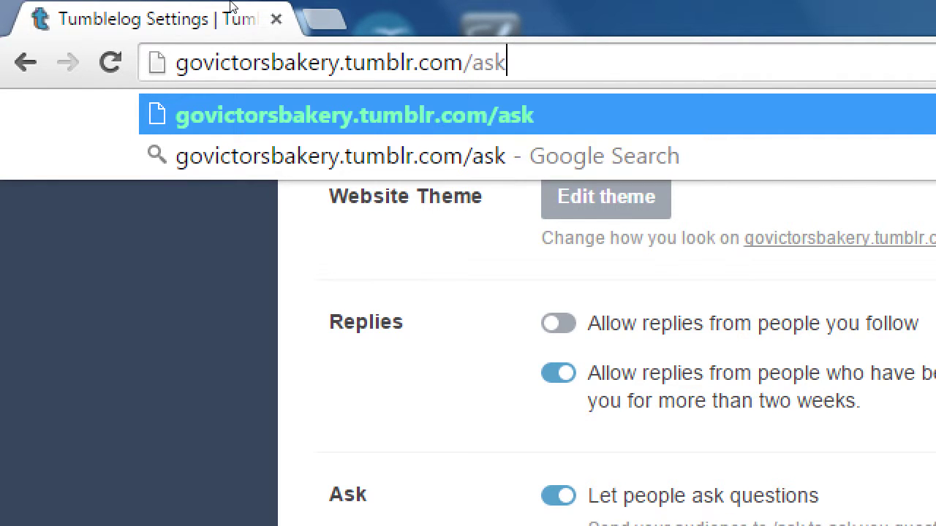
key(Return)
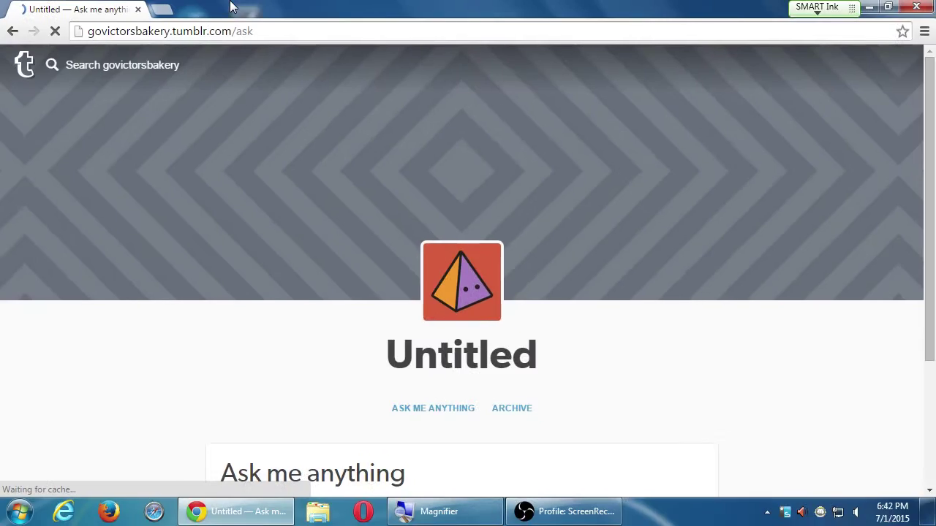
scroll(257, 344, down, 1)
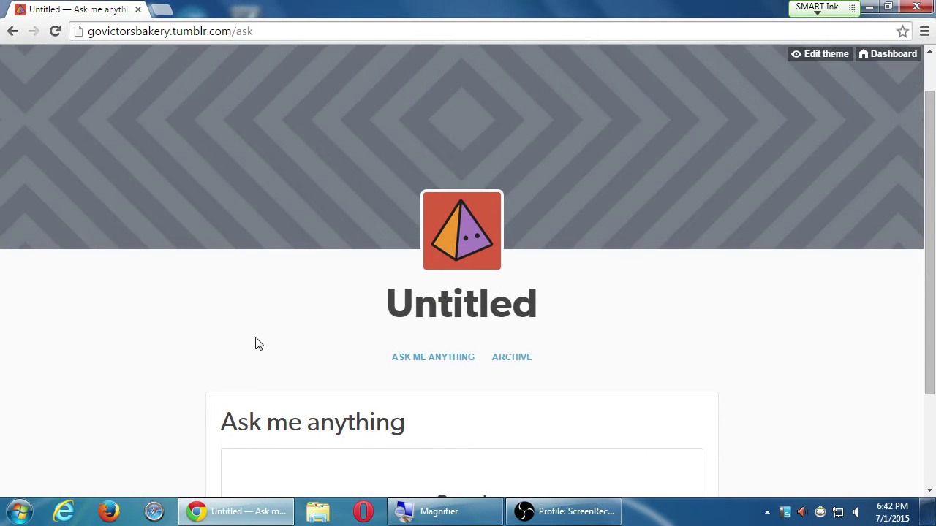
scroll(257, 344, down, 2)
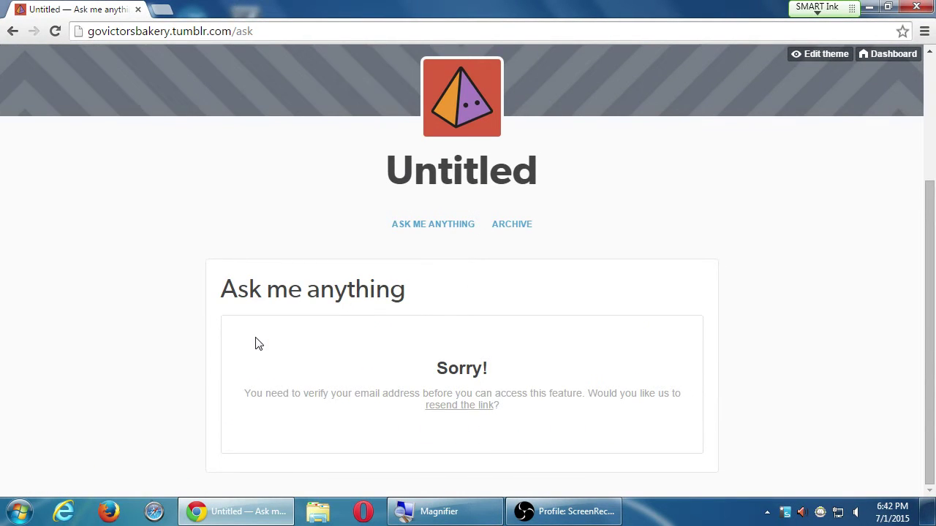
double_click(334, 385)
click(356, 388)
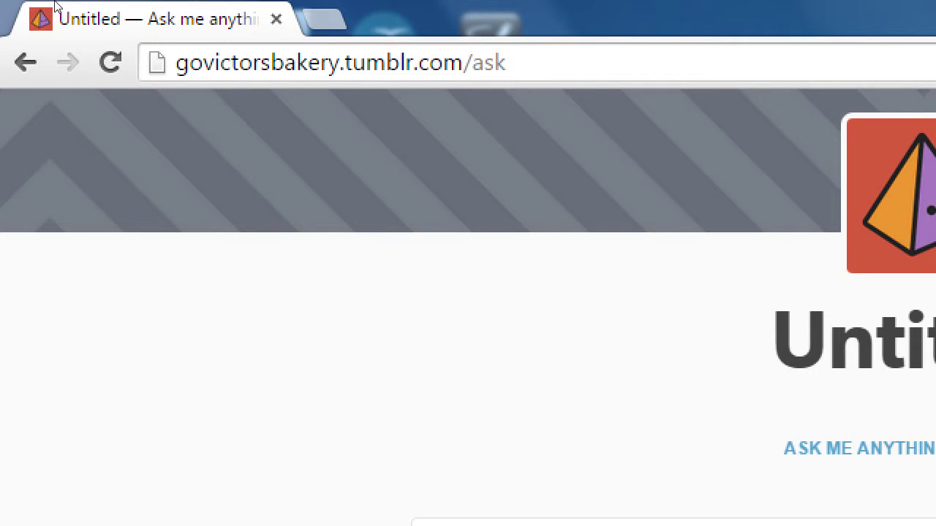
Copy the ask page's web address and paste it into the address bar back on the blog settings page.
key(ctrl+l)
key(ctrl+c)
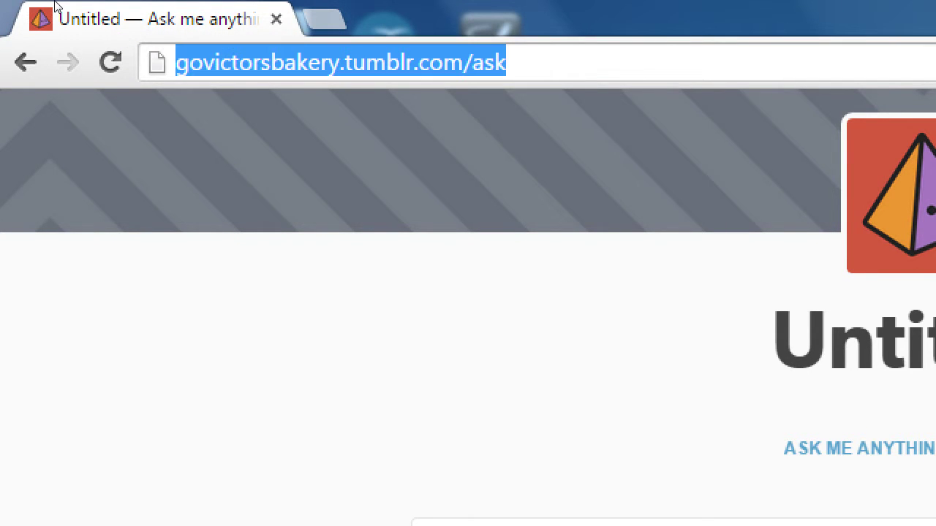
key(alt+Left)
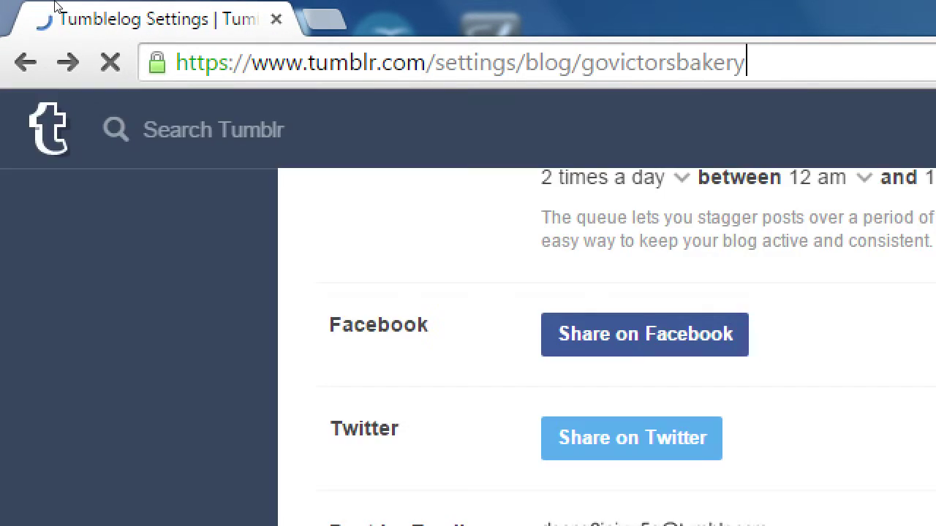
key(ctrl+l)
key(ctrl+v)
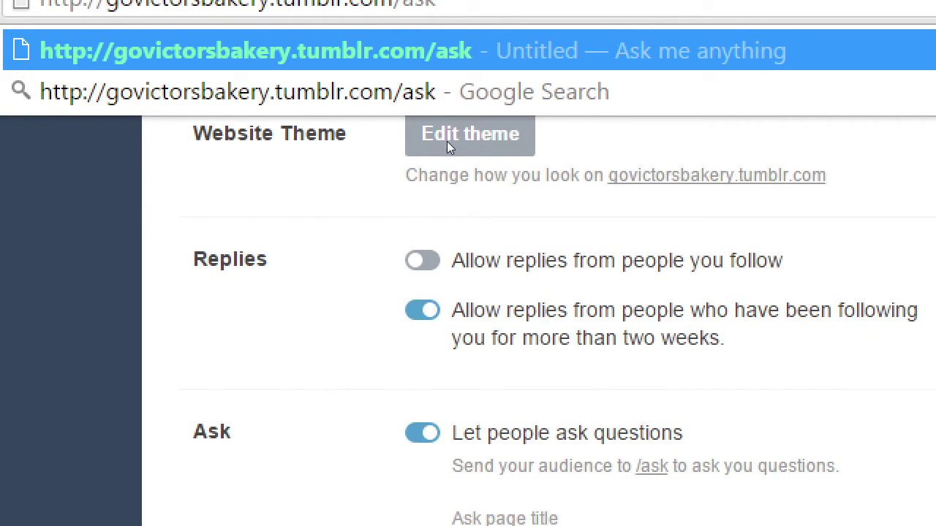
Keep the ask page title "Ask me anything" and turn off anonymous questions.
click(409, 334)
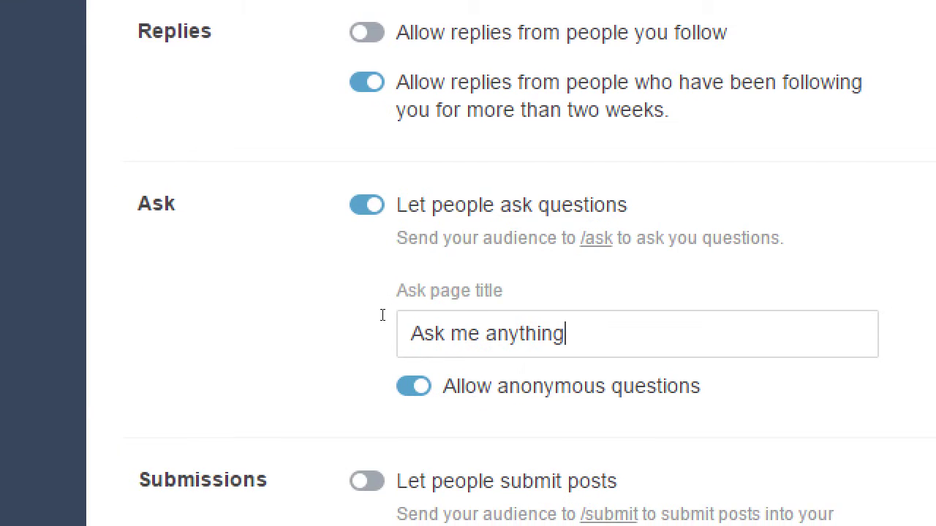
key(ctrl+a)
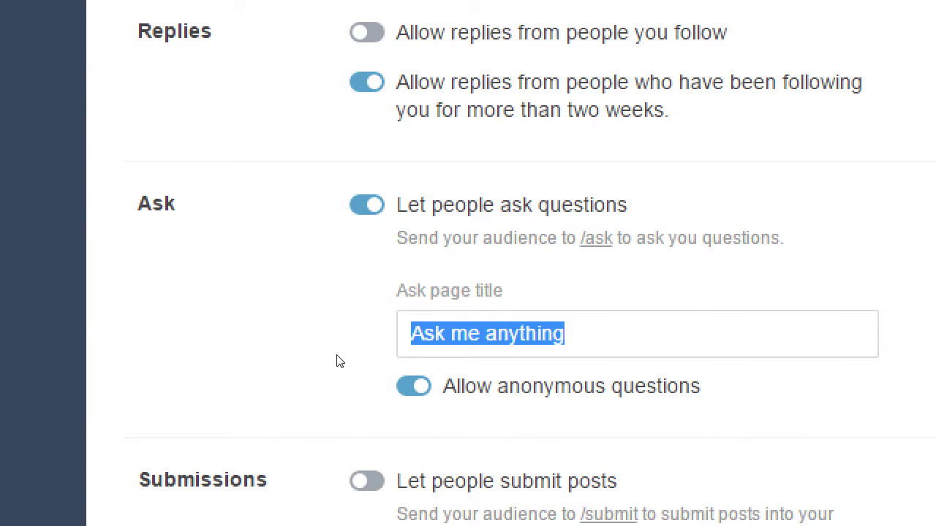
key(Tab)
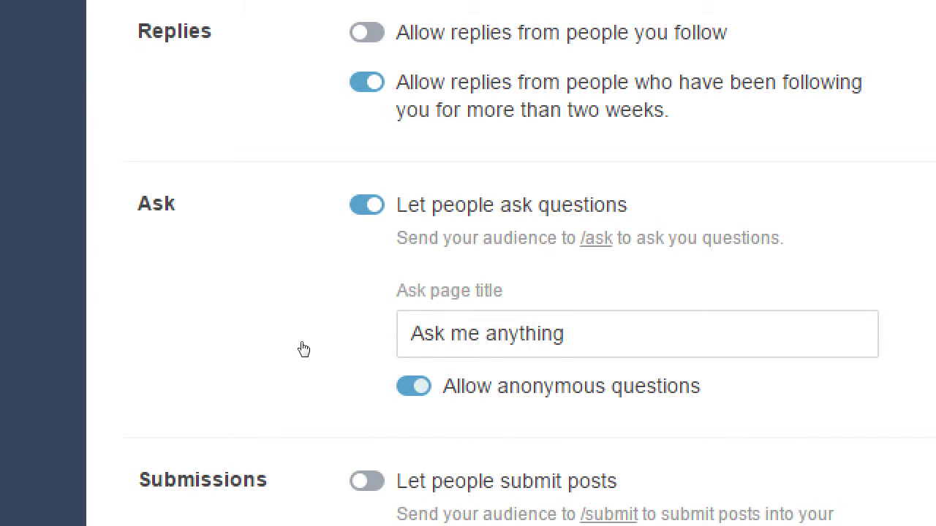
key(space)
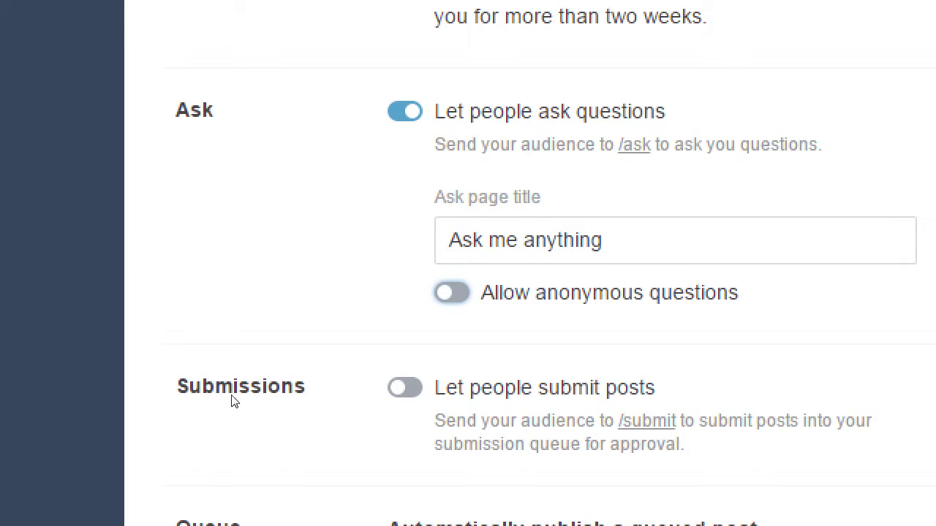
Let people submit posts to the blog and view the submission page's title and guidelines options.
scroll(234, 399, up, 2)
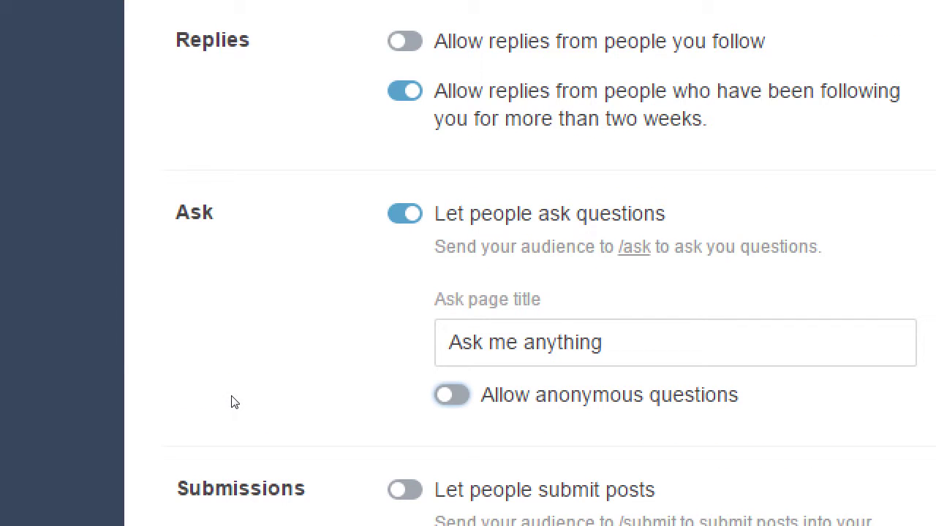
scroll(194, 401, down, 3)
scroll(196, 401, down, 1)
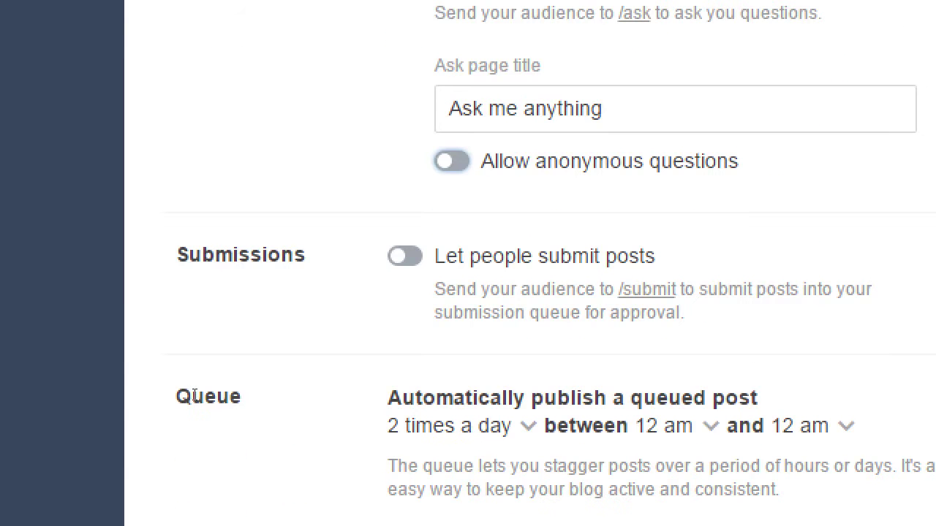
scroll(479, 364, down, 1)
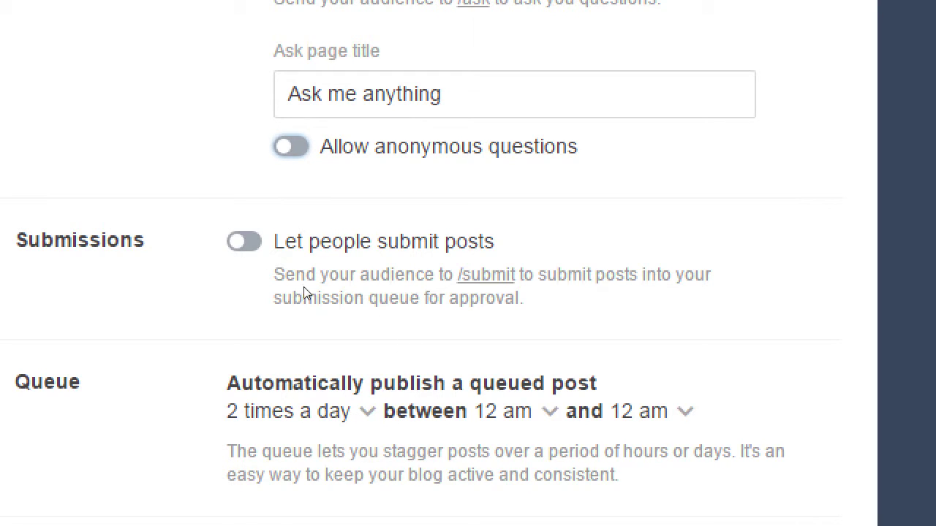
click(284, 297)
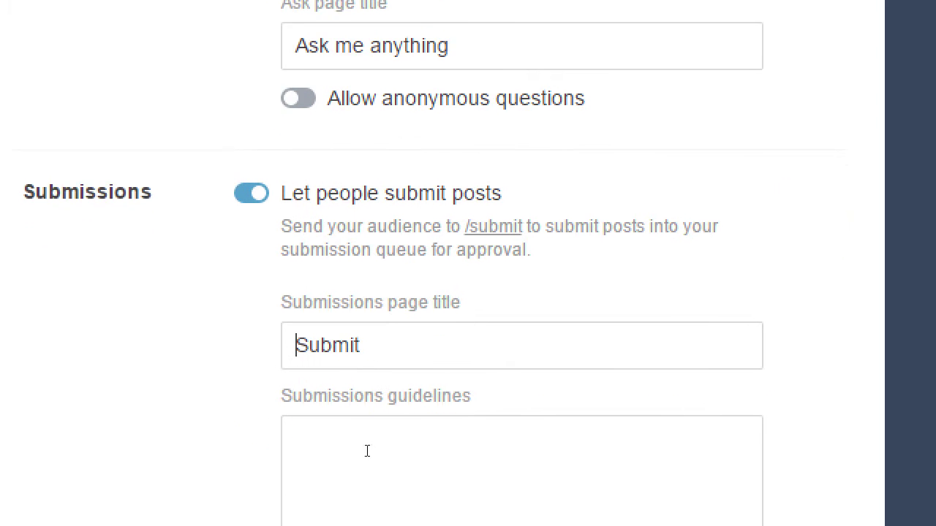
scroll(282, 432, down, 5)
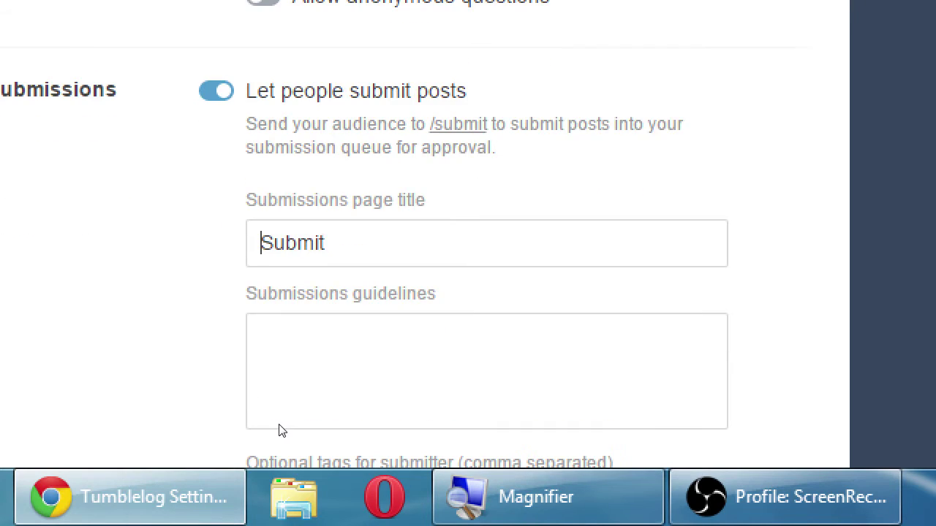
Change the submissions page title to "Send your Selfie".
key(Tab)
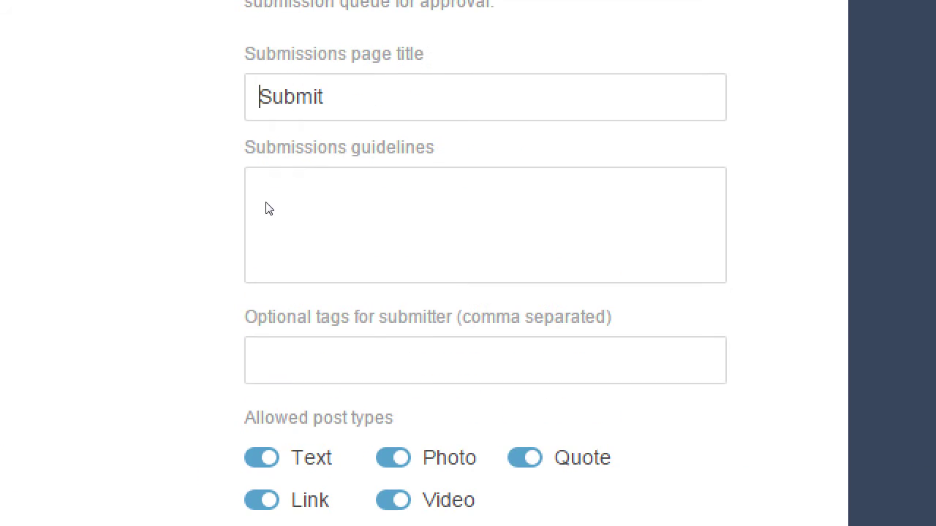
key(ctrl+a)
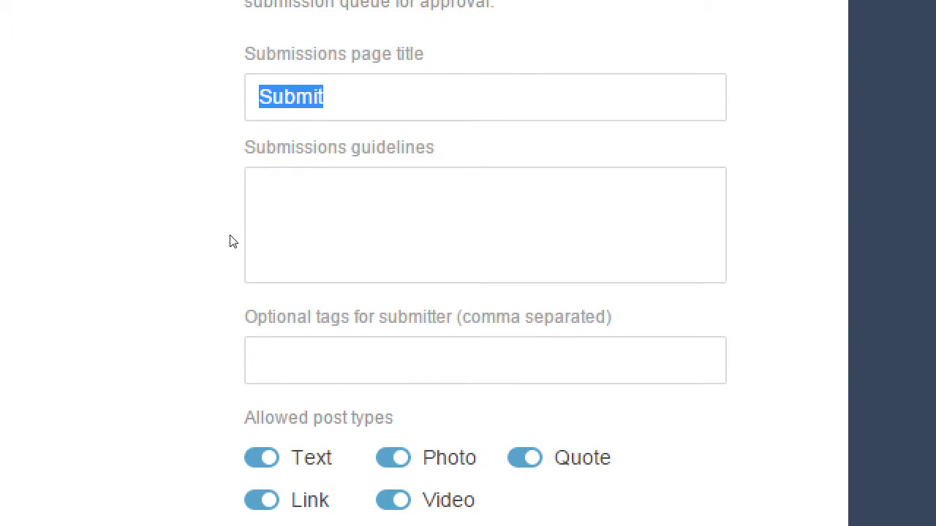
text(Send)
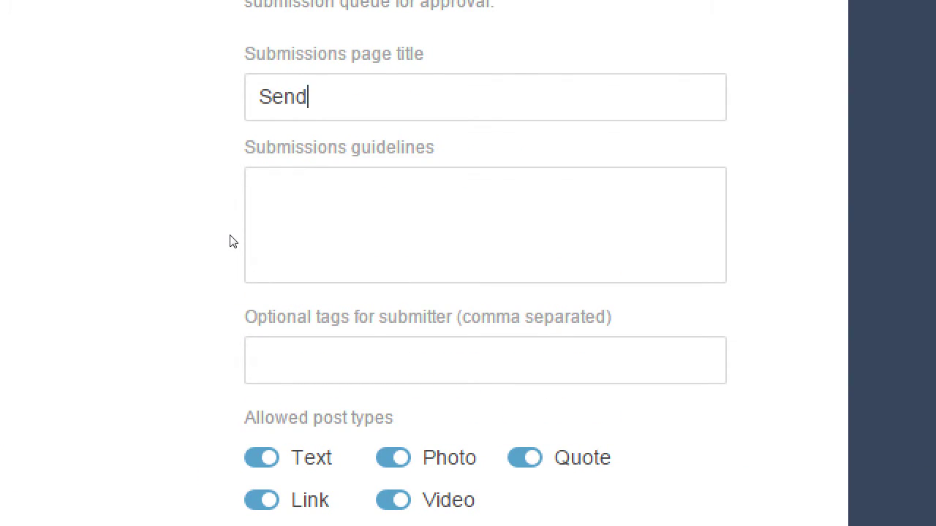
text( your Selfie)
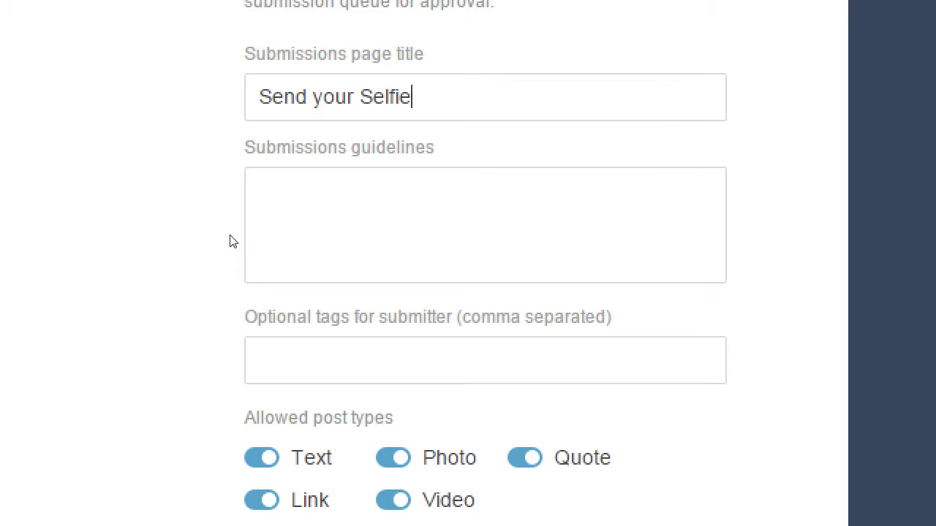
Enter the submissions guidelines "Snap a selfie with your fave cupcake and share it with us.".
key(Tab)
text(nap a selfie wit)
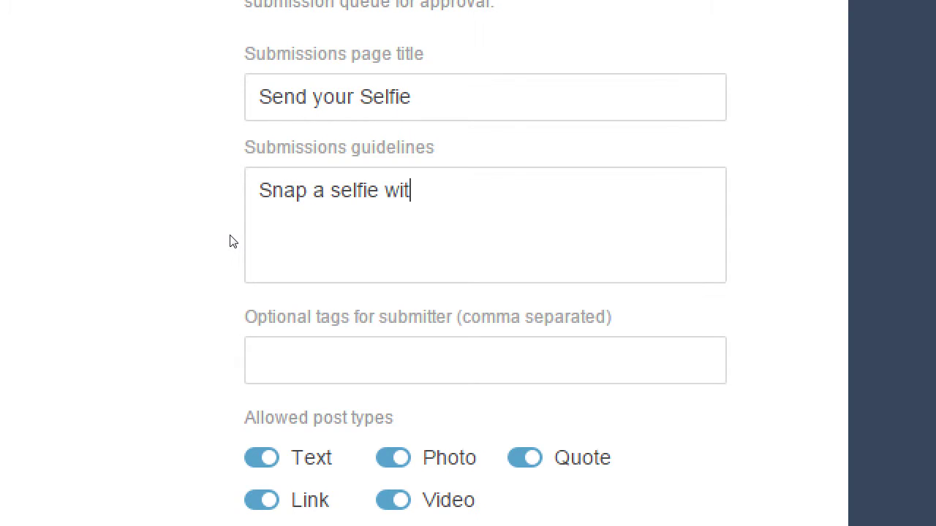
text(h your fa)
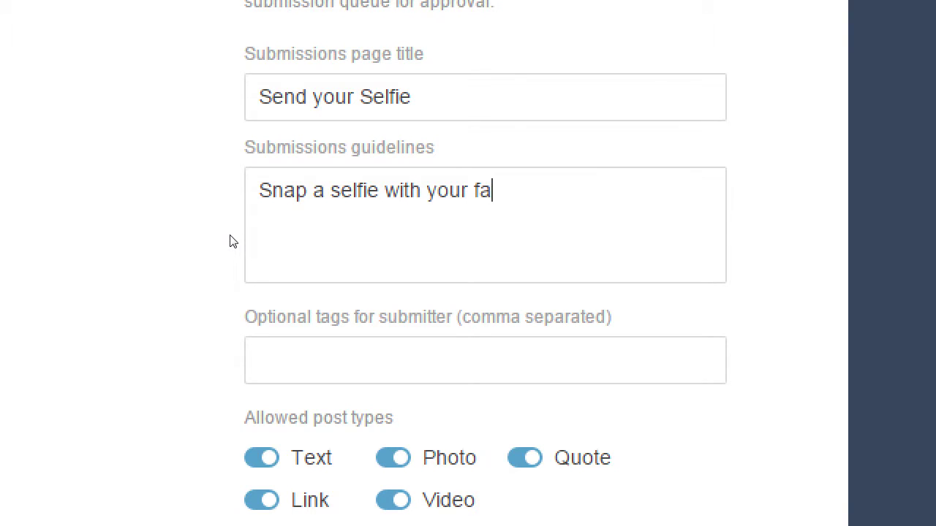
text(ve cupcake and sen)
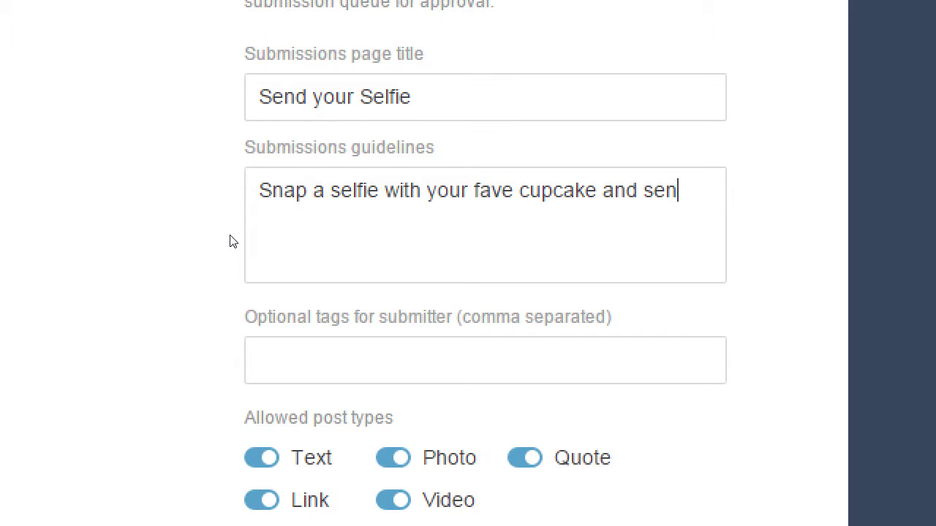
key(BackSpace)
key(BackSpace)
text(hare it with us.)
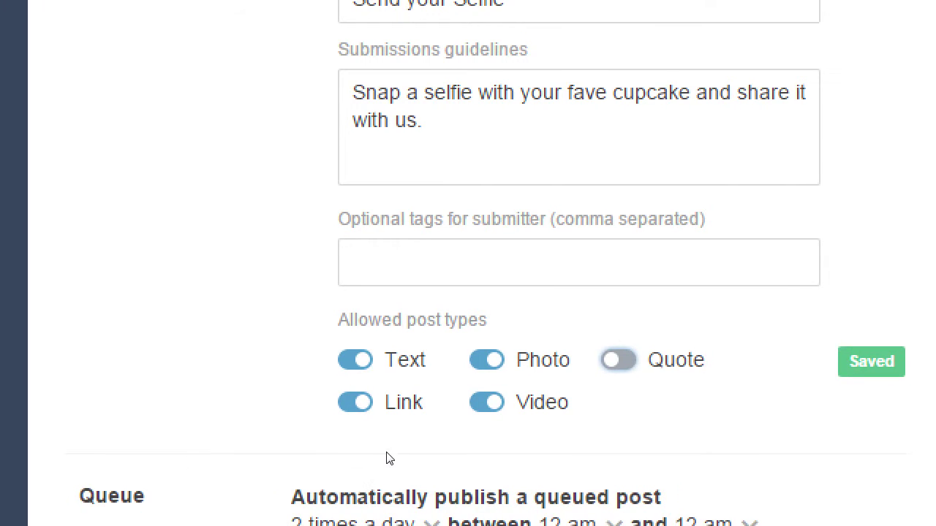
Turn off Quote, Video and Link among the allowed post types, keeping only Text and Photo.
key(Tab)
key(Tab)
key(space)
key(shift+Tab)
key(space)
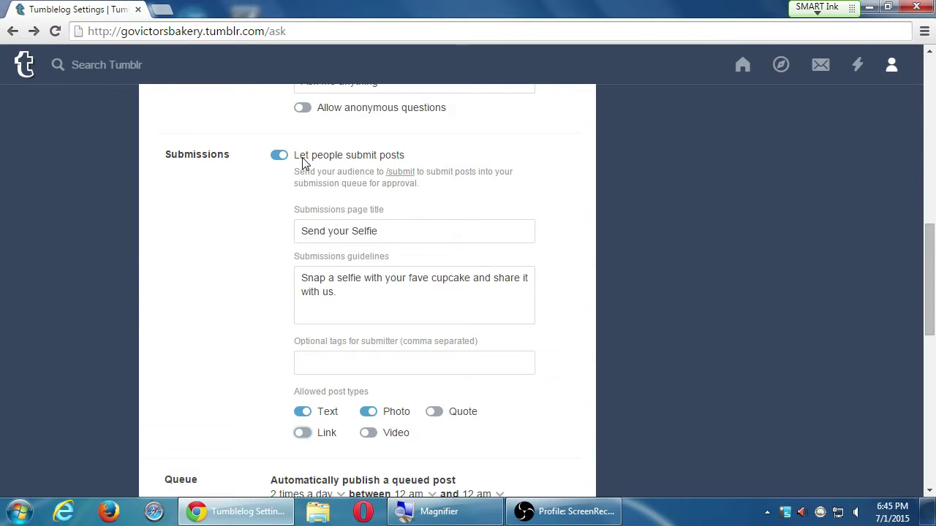
Open govictorsbakery.tumblr.com/submit in a new browser tab and view the submission page's title and guidelines.
key(ctrl+t)
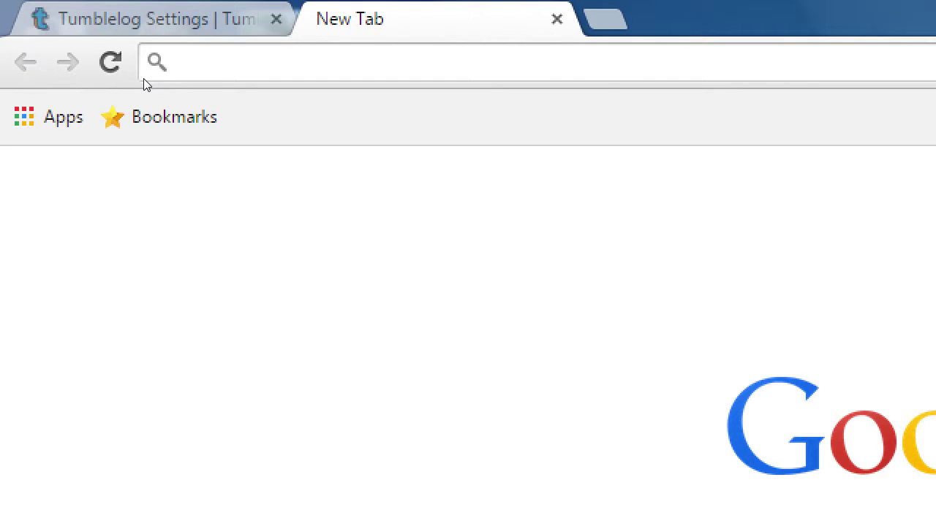
text(gov)
key(BackSpace)
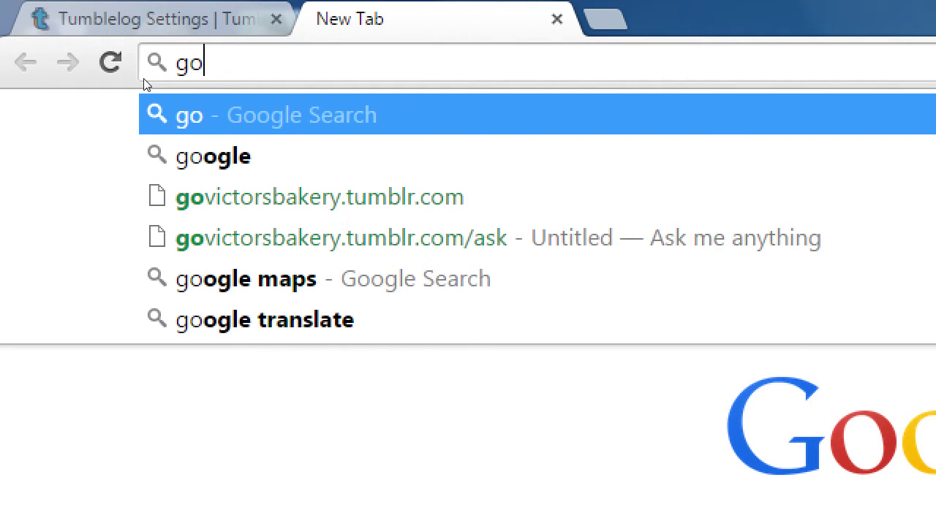
text(v)
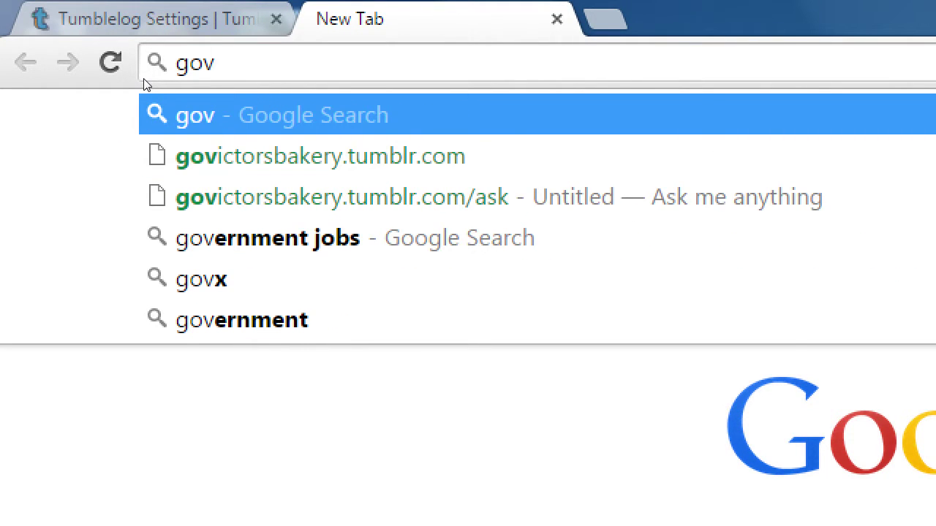
key(Down)
text(/s)
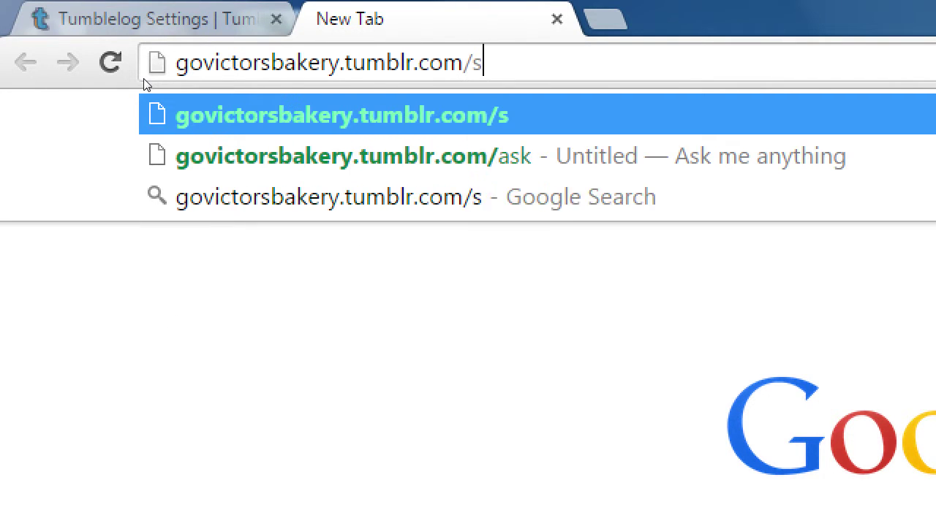
text(ubmit)
key(ctrl+a)
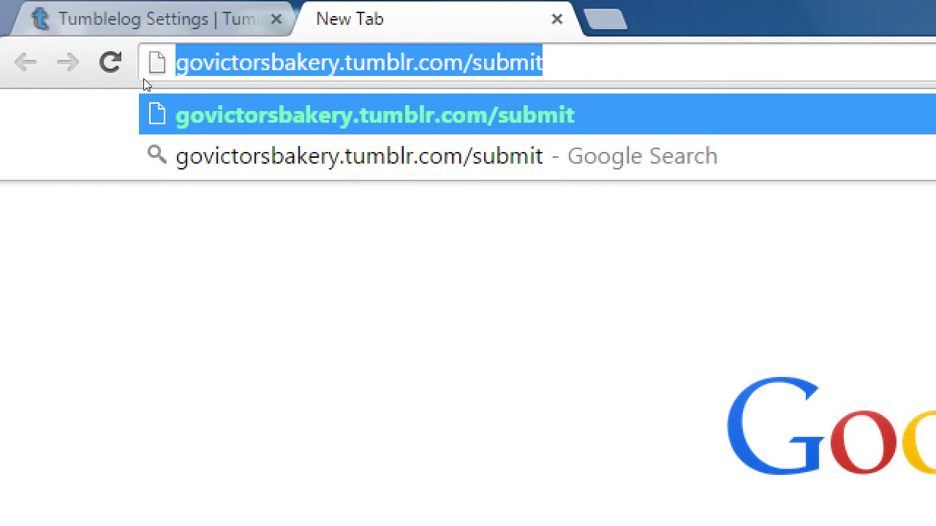
key(Return)
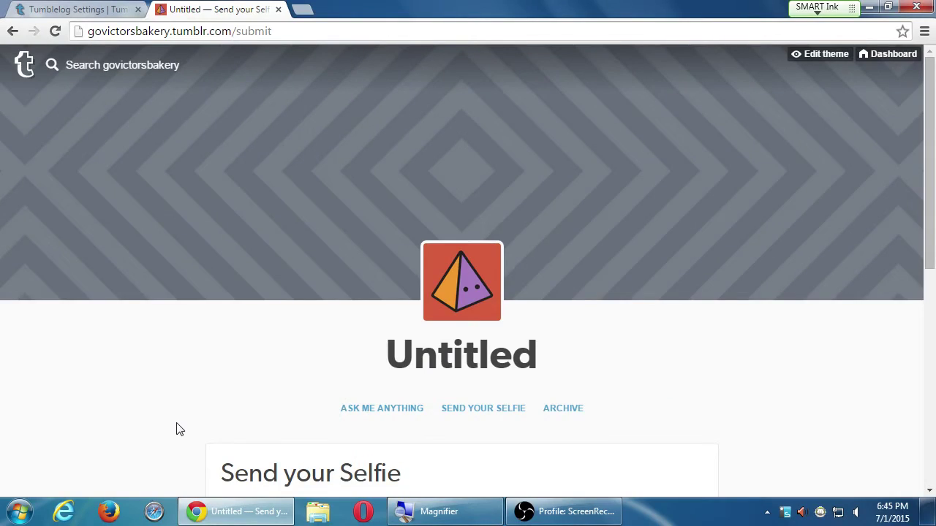
scroll(122, 434, down, 4)
scroll(117, 444, up, 4)
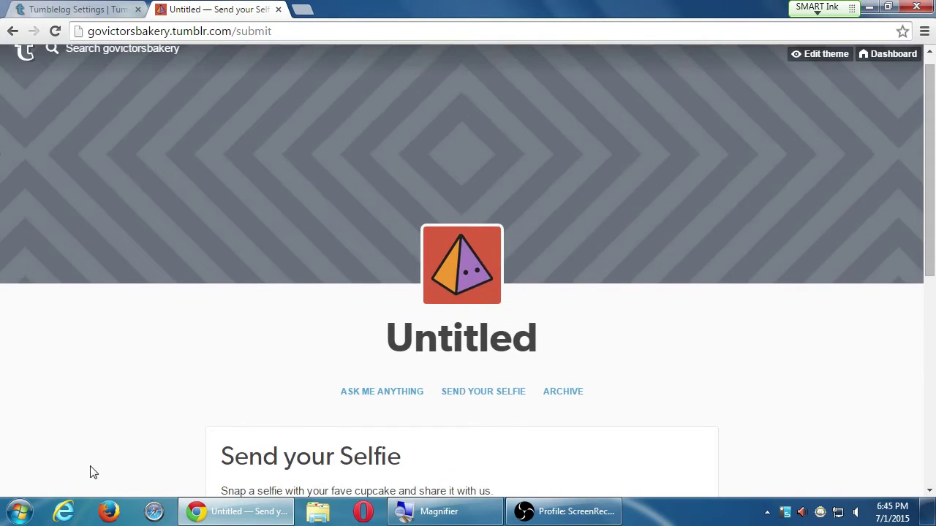
scroll(113, 423, down, 3)
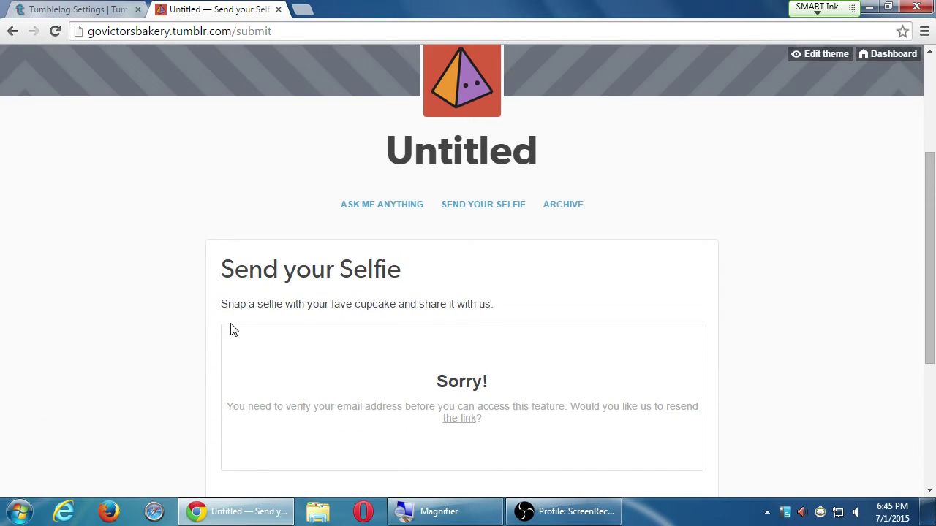
Return to the blog settings page and set queued posts to publish automatically once a day.
click(76, 9)
scroll(213, 298, down, 2)
scroll(213, 298, down, 2)
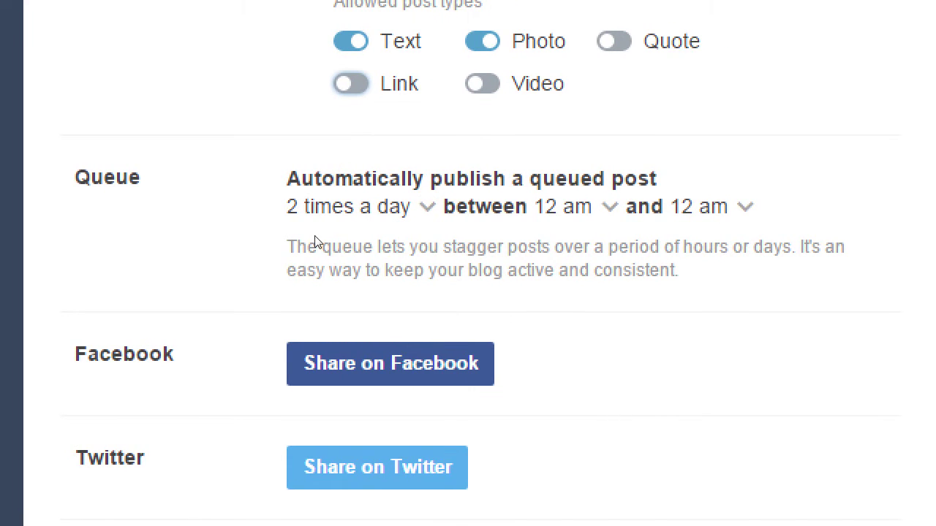
click(393, 235)
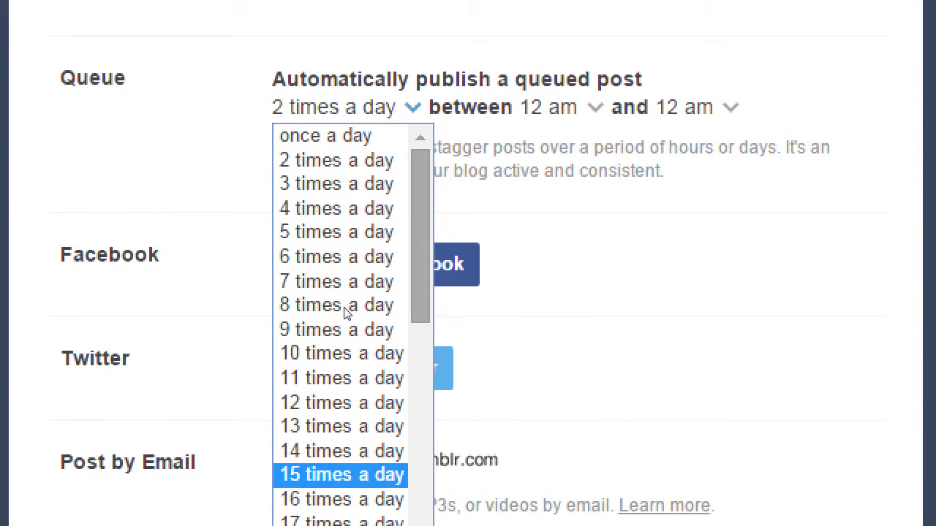
key(Home)
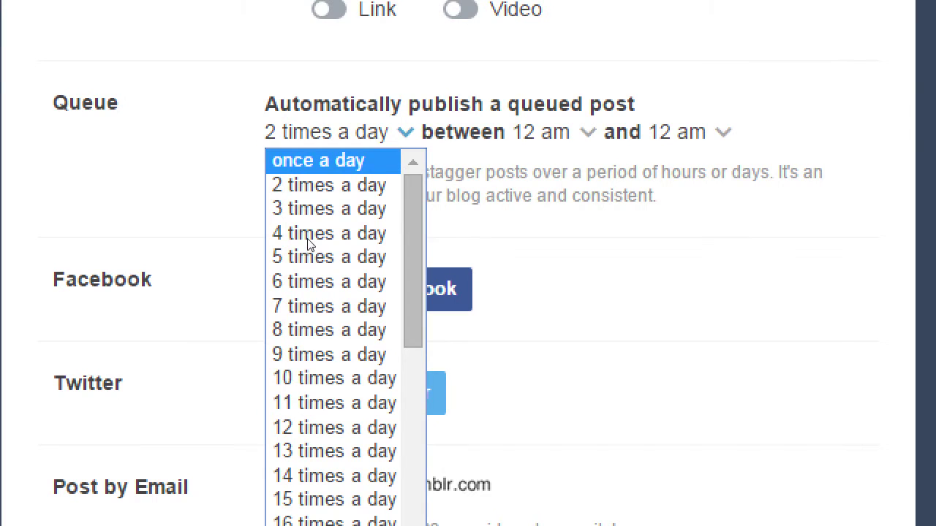
key(Return)
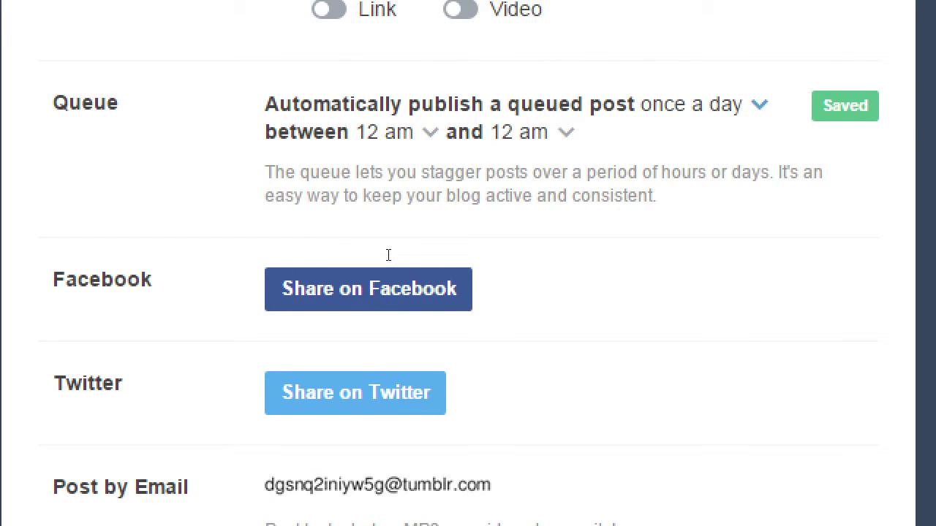
Set the start of the queue's publishing window to 1 pm.
key(Tab)
key(alt+Down)
key(7)
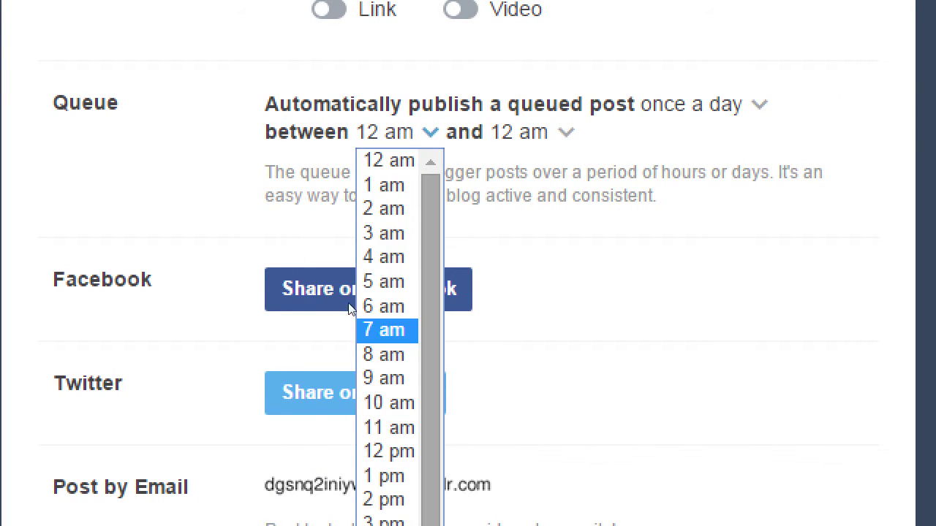
key(3)
key(Up)
key(9)
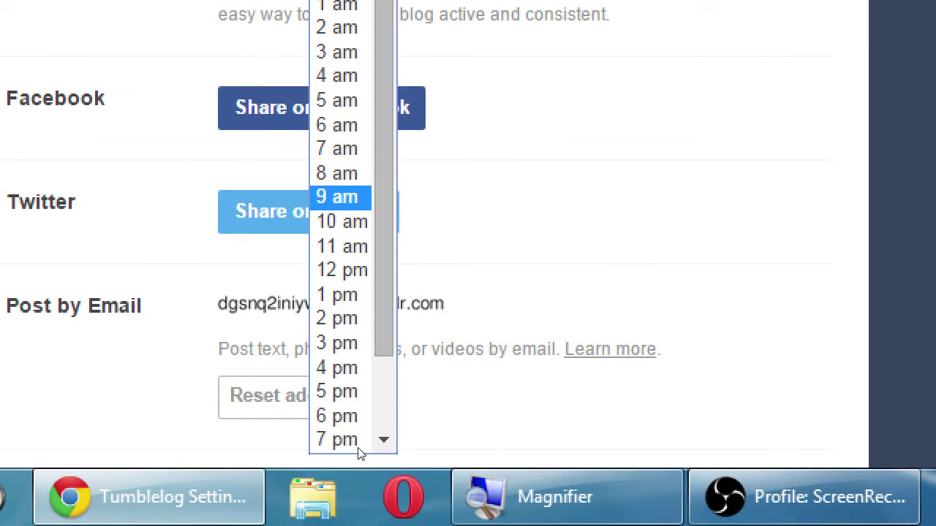
key(3)
key(Up)
key(Up)
key(Return)
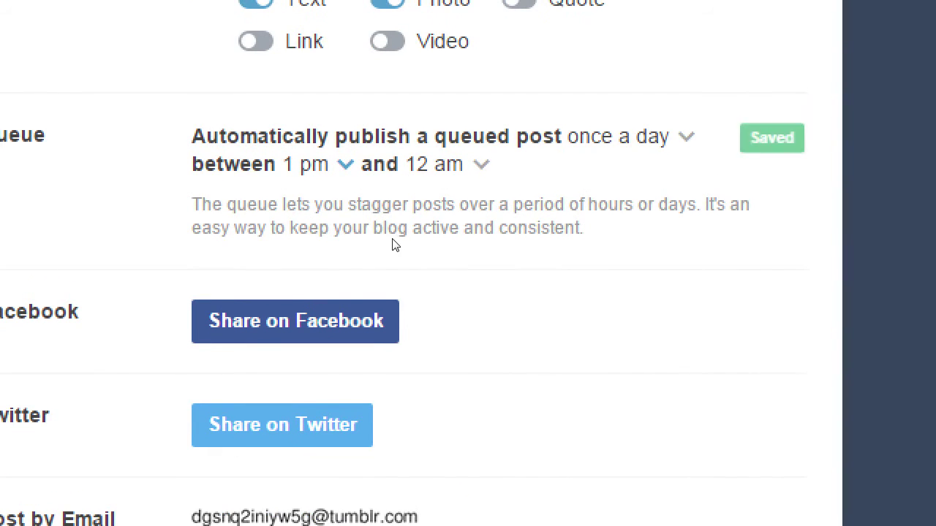
Set the end of the queue's publishing window to 2 pm.
key(Tab)
key(alt+Down)
key(1)
key(0)
key(9)
key(Up)
key(Up)
key(Up)
key(Up)
key(Up)
key(Up)
key(Up)
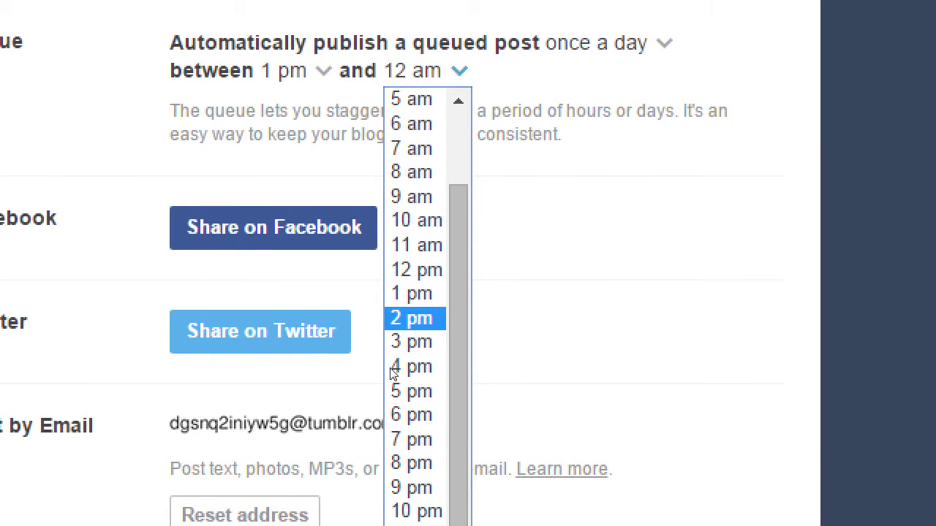
key(Return)
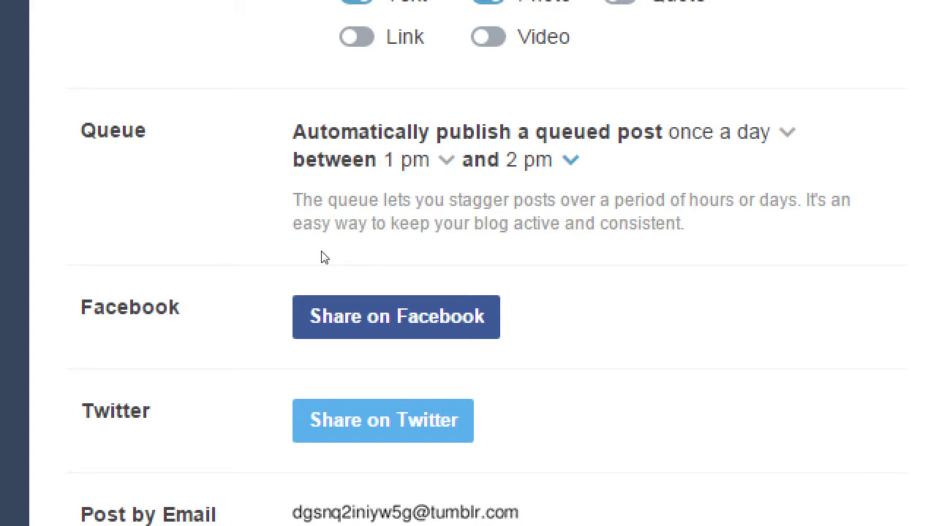
Look through the available queue publishing frequencies up to the maximum per day, keeping once a day.
key(shift+Tab)
key(shift+Tab)
key(alt+Down)
key(Page_Down)
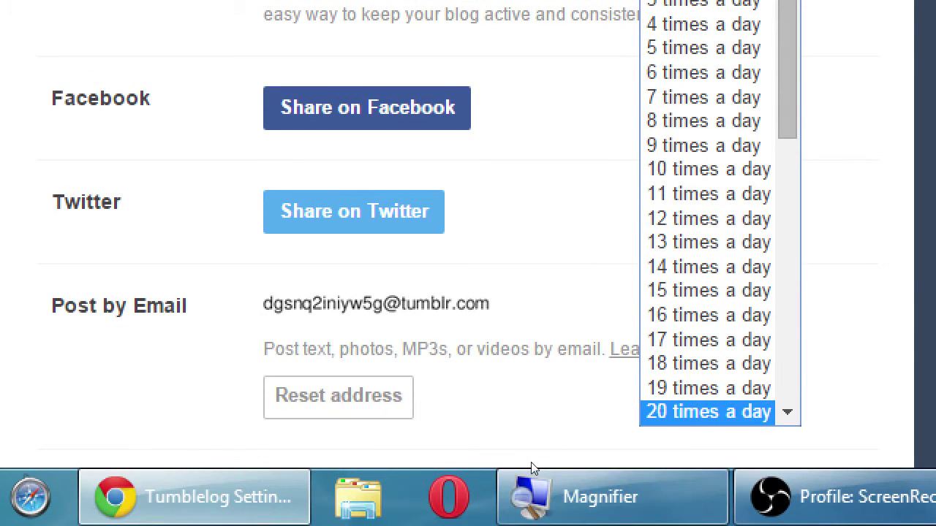
key(Page_Down)
key(Page_Down)
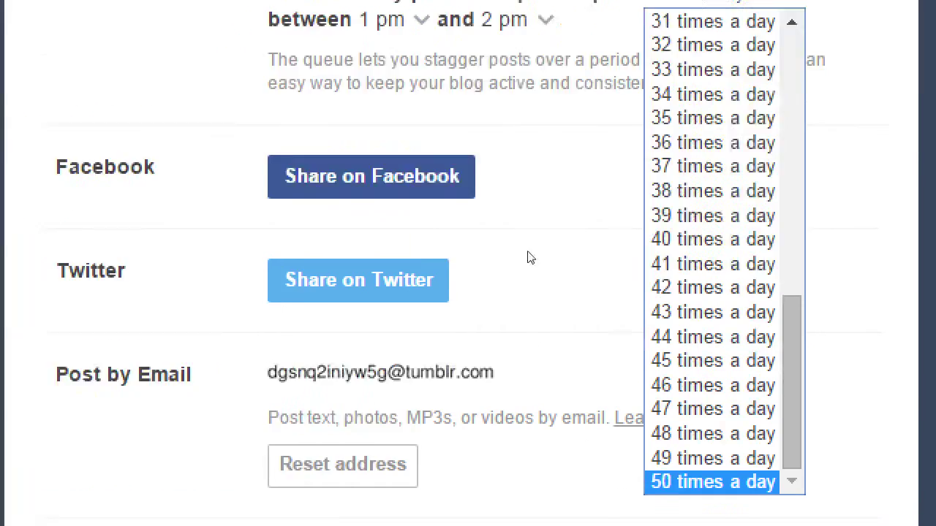
key(Page_Up)
key(Escape)
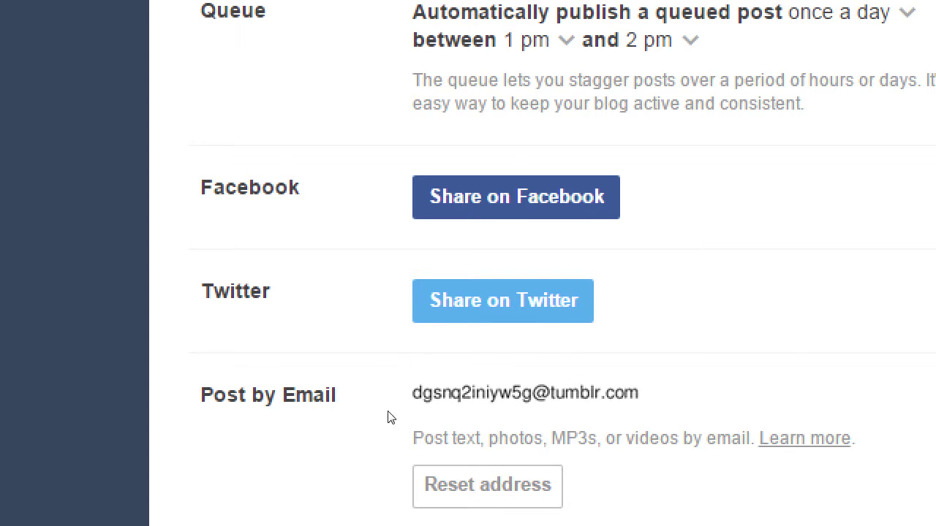
Review the blog's sharing, Post by Email, Language and Directory settings and open the Timezone choices.
scroll(431, 518, up, 1)
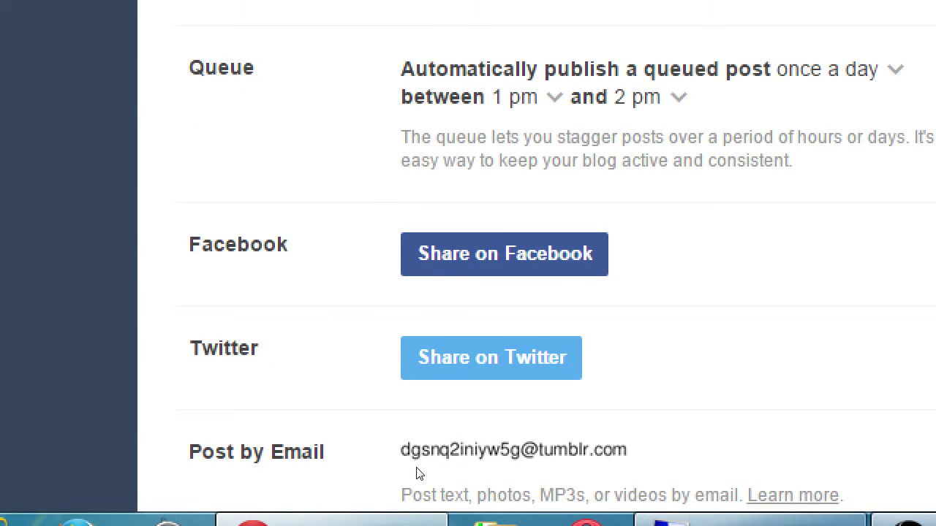
scroll(419, 474, down, 1)
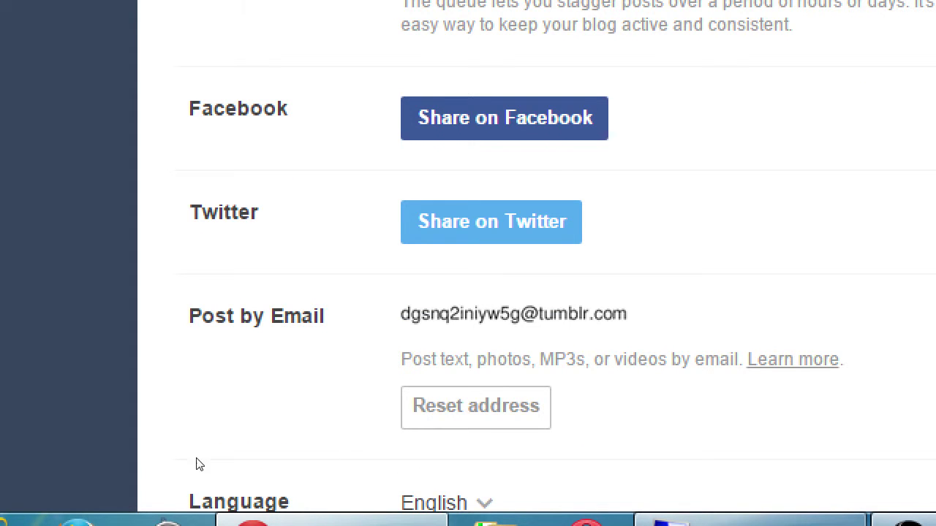
scroll(172, 445, down, 3)
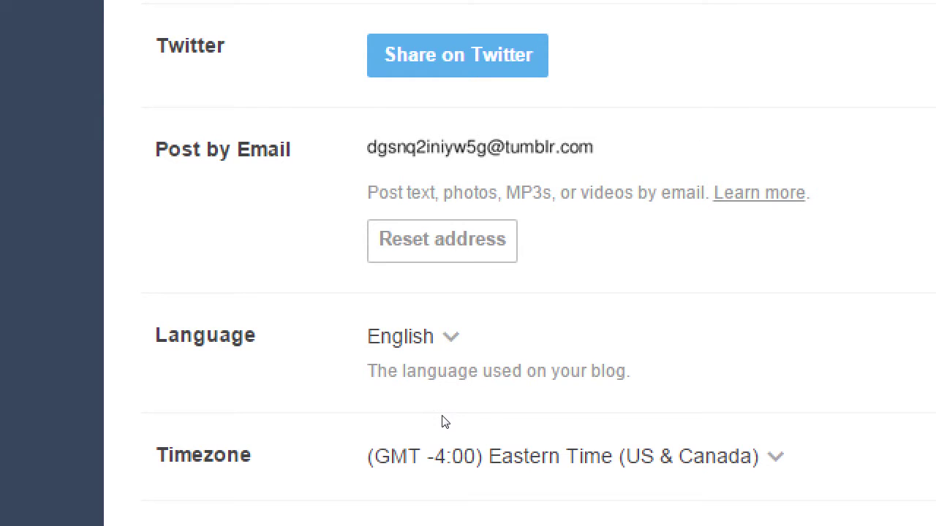
scroll(191, 397, down, 1)
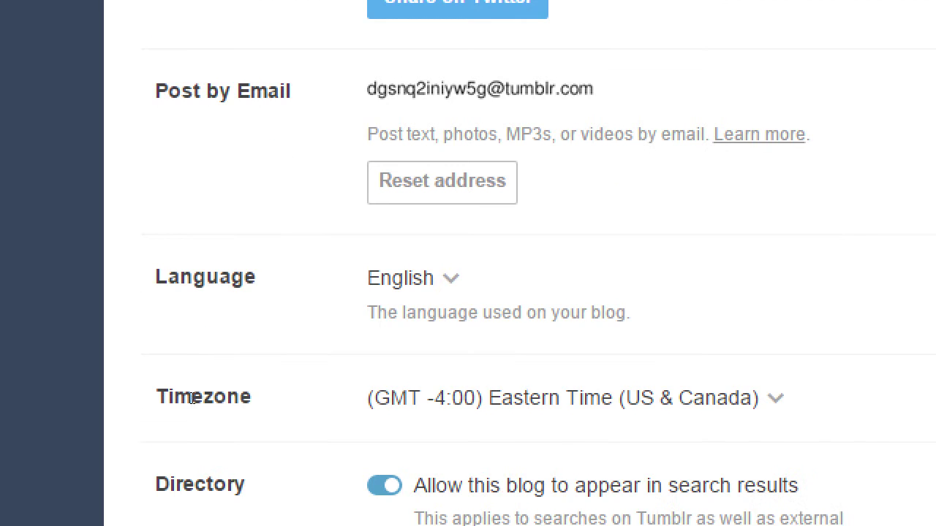
scroll(183, 394, down, 2)
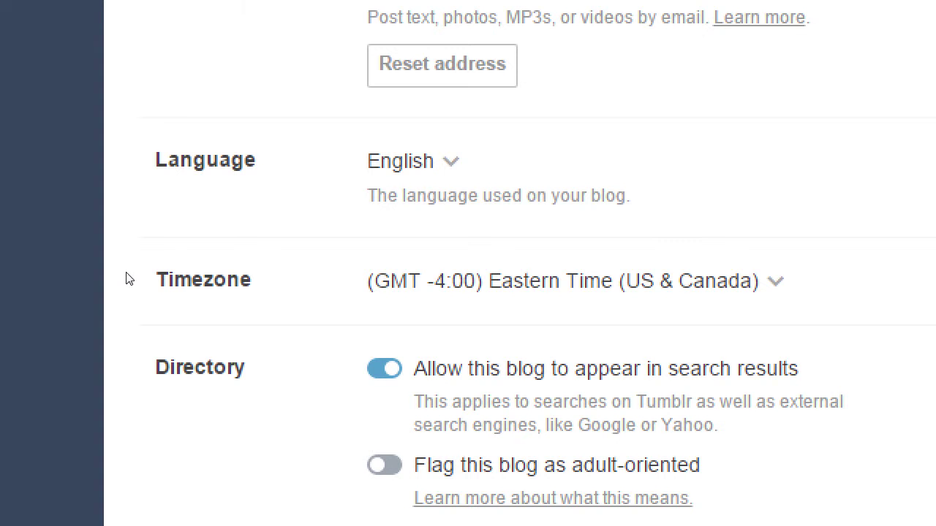
click(472, 352)
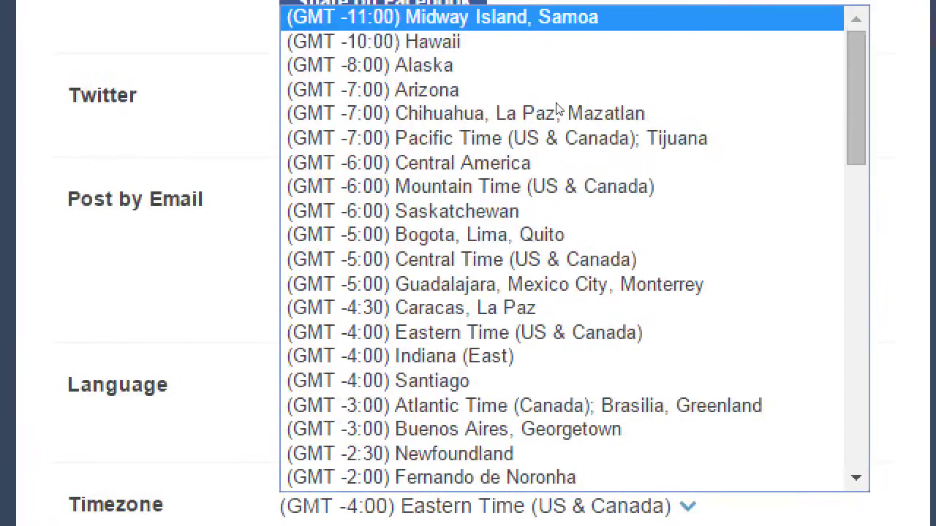